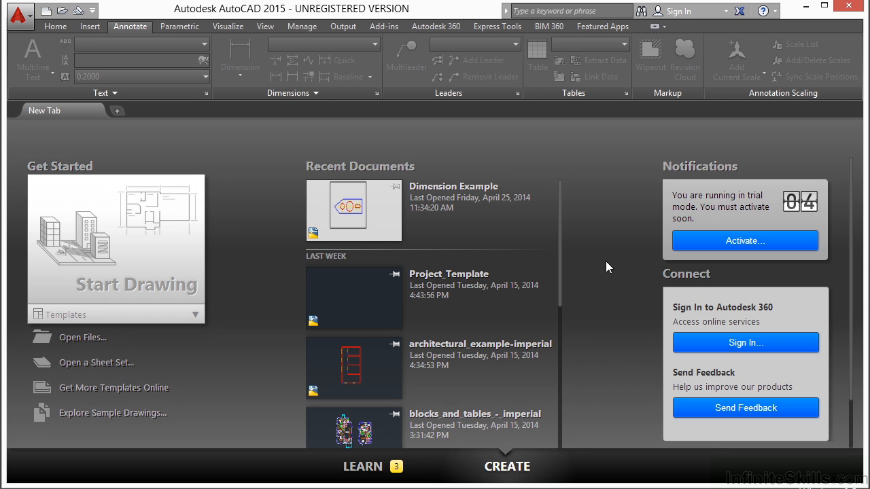
# - Open the drawing annotation.dwg
pyautogui.click(72, 347)
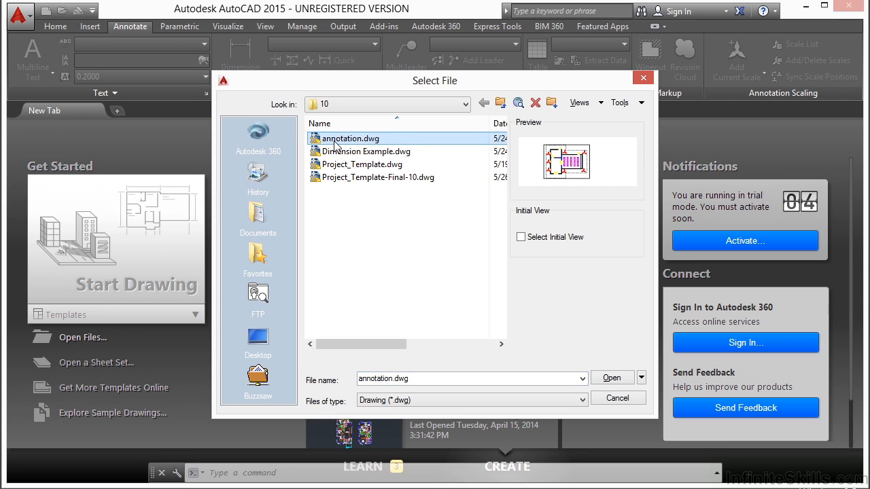
pyautogui.click(611, 378)
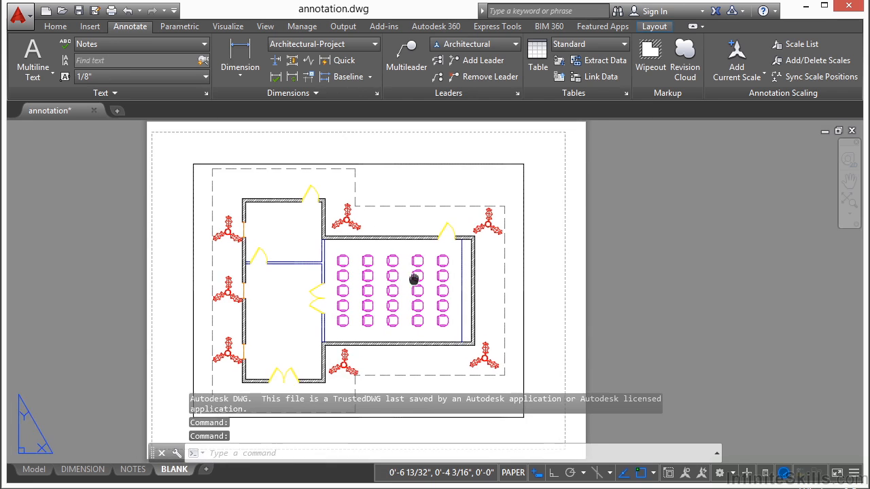
pyautogui.moveTo(414, 279); pyautogui.dragTo(430, 273, button='middle')
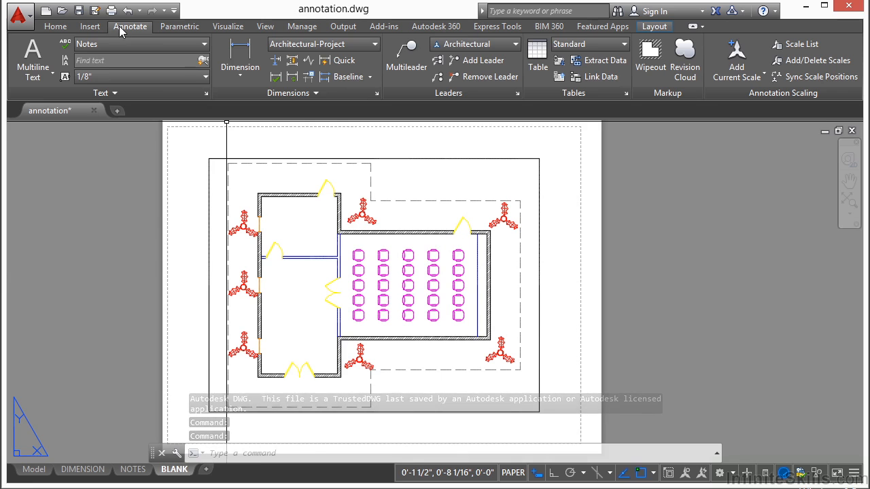
# - Add a multileader from the upper-middle red plant, landing above the building, with the text THIS IS A RED PLANT
pyautogui.click(405, 56)
pyautogui.scroll(4, 414, 168)
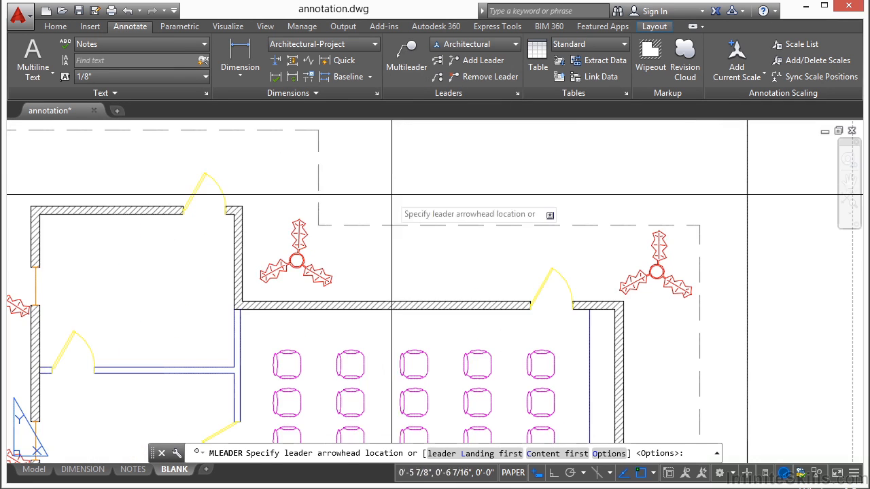
pyautogui.click(322, 270)
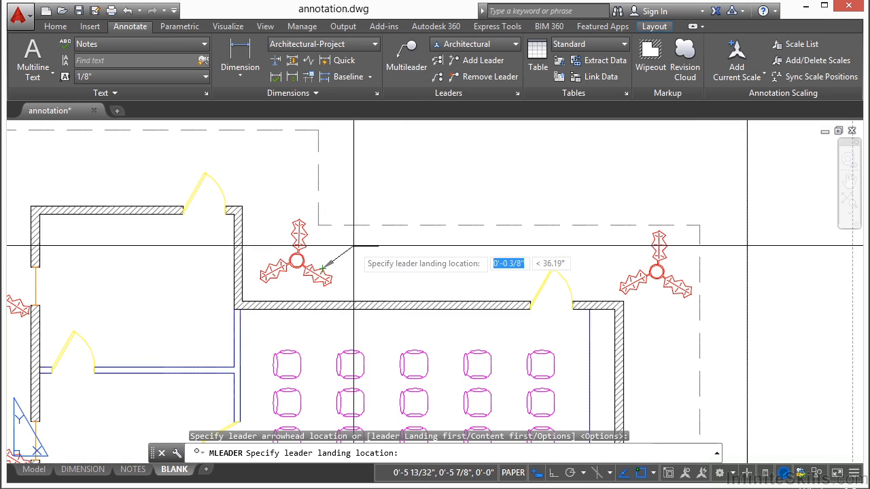
pyautogui.click(391, 171)
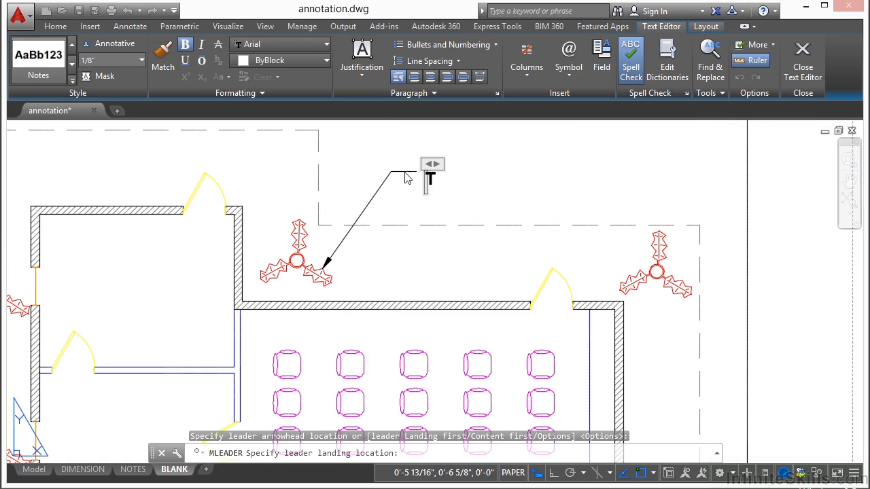
pyautogui.write('THIS IS A RED')
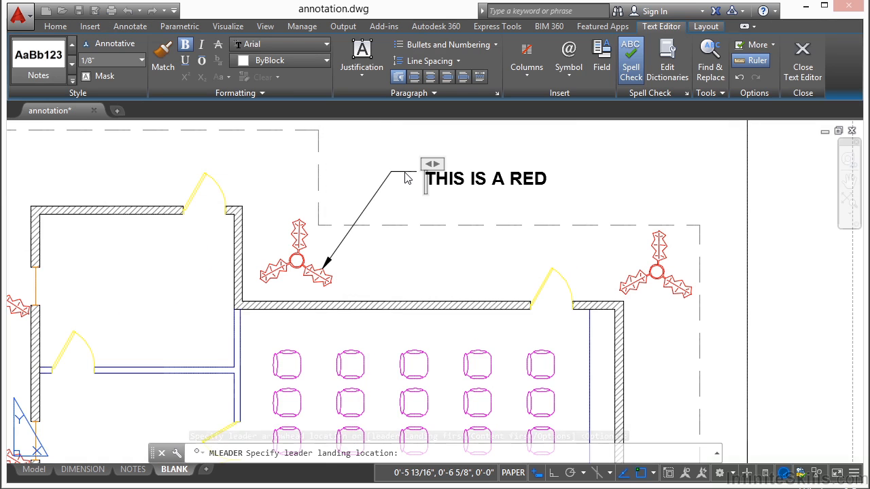
pyautogui.write(' PLANT')
pyautogui.click(405, 178)
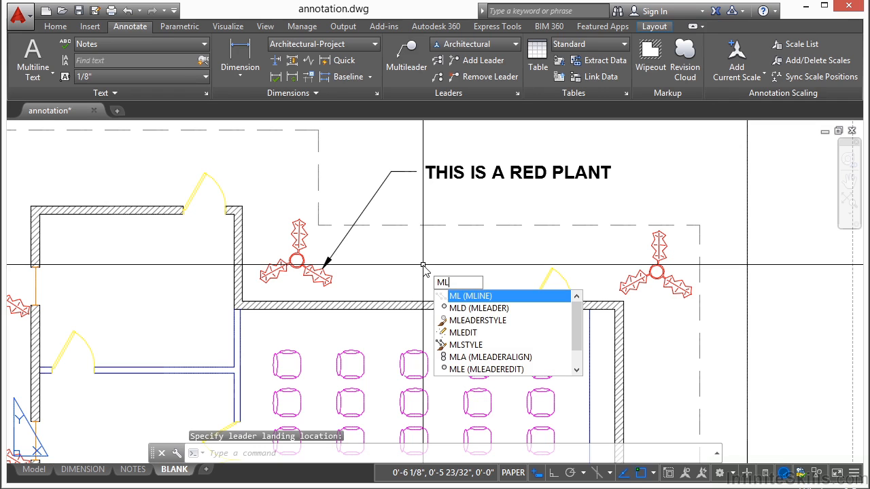
# - Add a second multileader from the upper-right red plant, landing to its left, with the text ANOTHER RED PLANT
pyautogui.write('MLD')
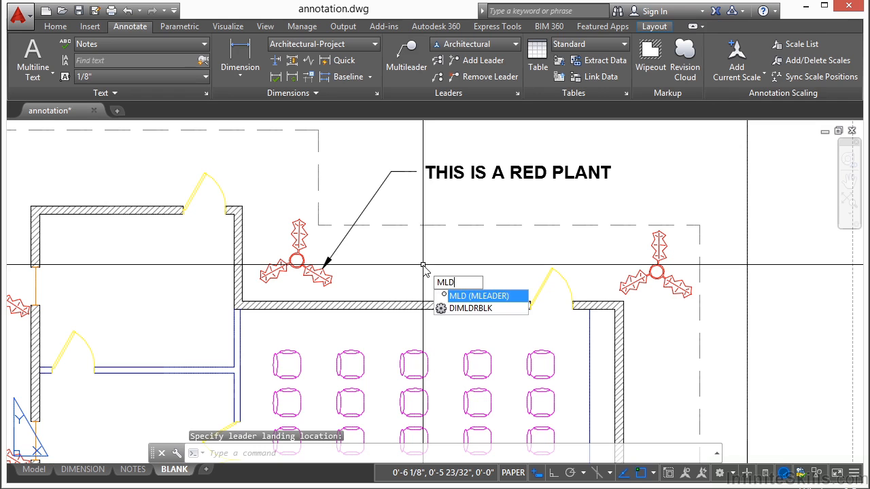
pyautogui.press('Return')
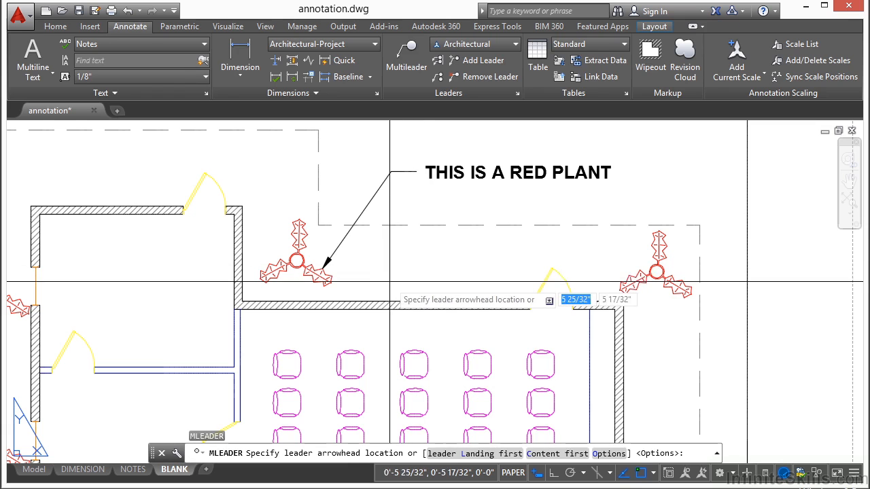
pyautogui.click(642, 279)
pyautogui.click(528, 246)
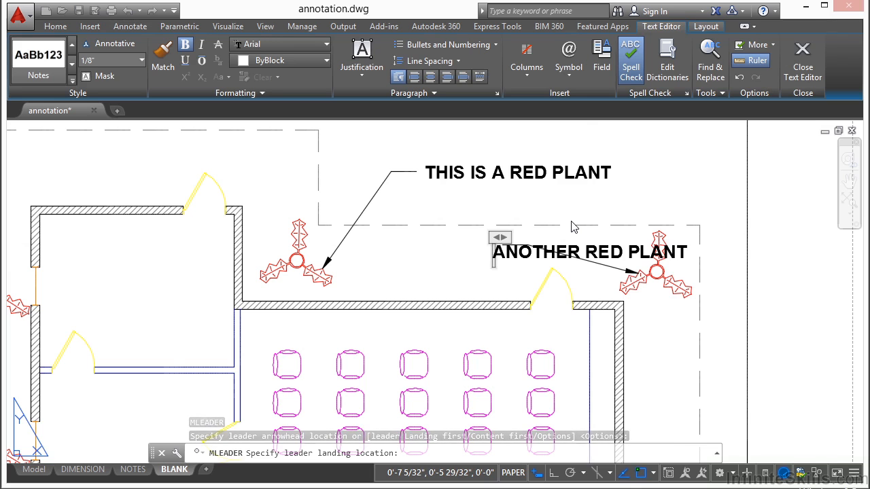
pyautogui.press('Return')
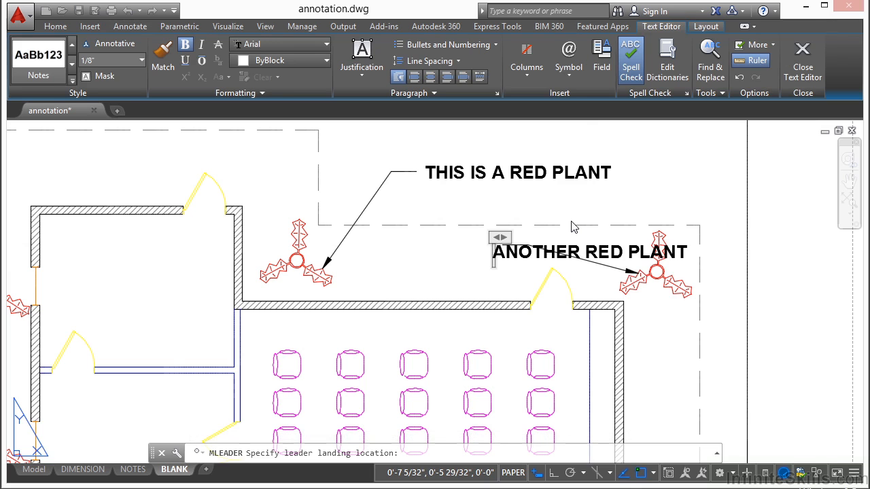
pyautogui.click(567, 200)
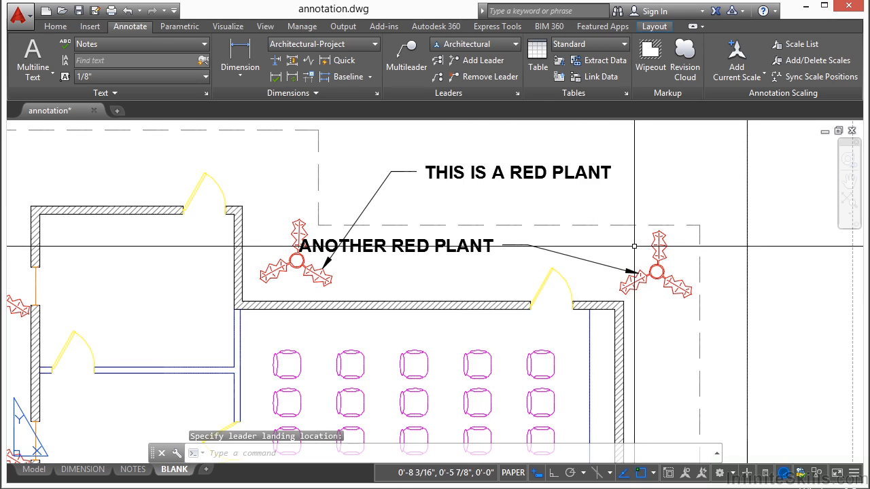
# - Change the second multileader's text to ANOTHER RED BUSH and narrow its text width so it wraps onto two lines
pyautogui.doubleClick(443, 247)
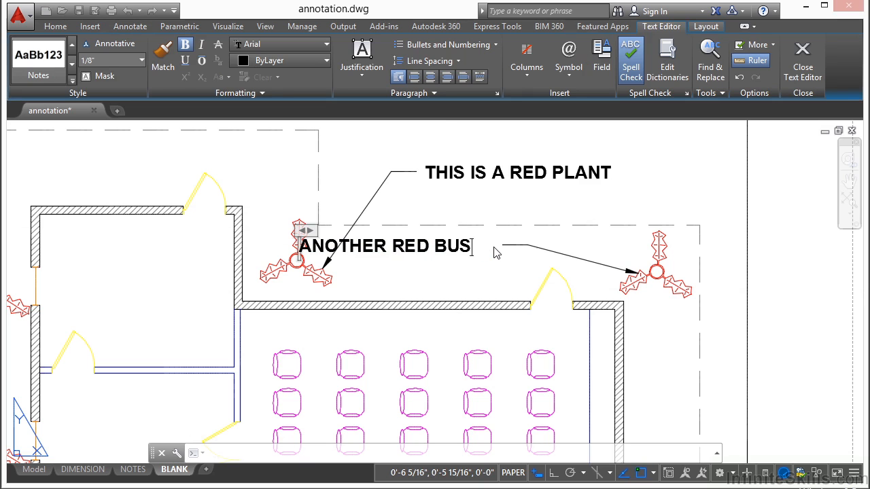
pyautogui.click(479, 278)
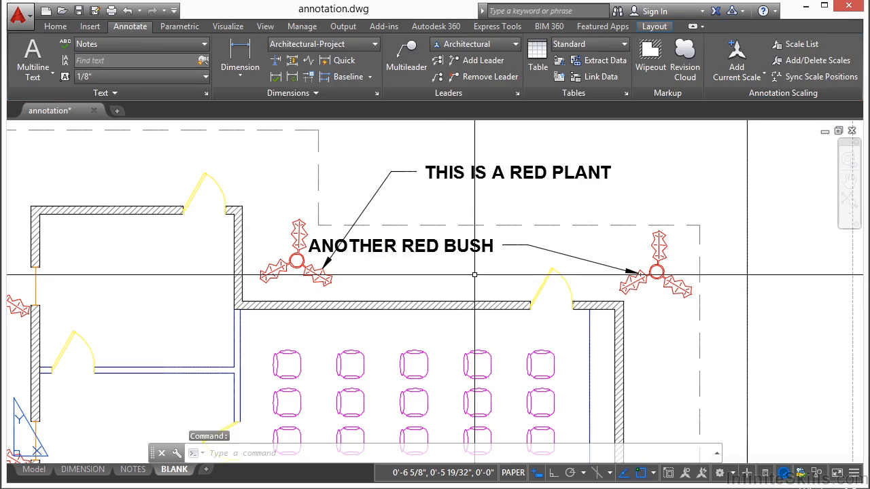
pyautogui.doubleClick(331, 242)
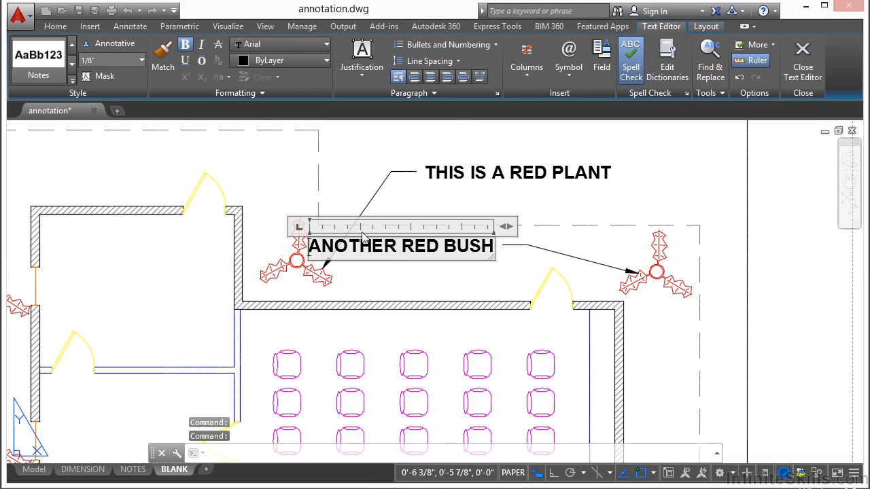
pyautogui.moveTo(491, 233); pyautogui.dragTo(408, 231)
pyautogui.doubleClick(420, 267)
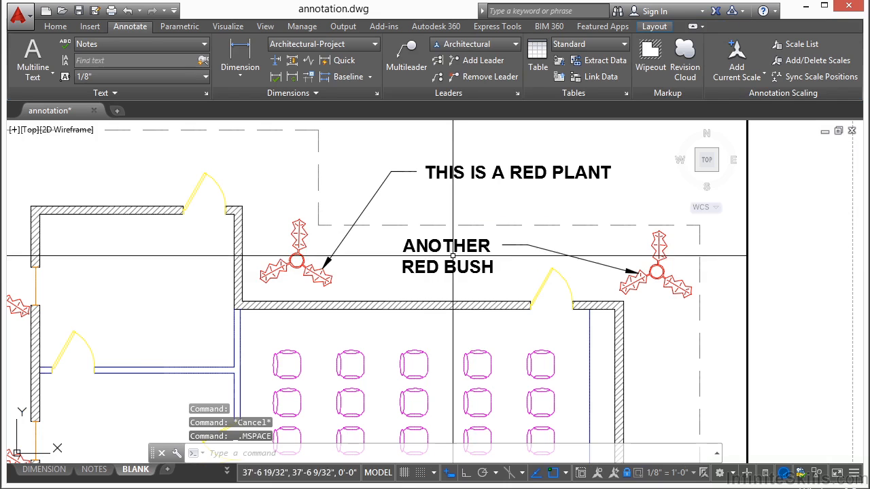
pyautogui.doubleClick(795, 265)
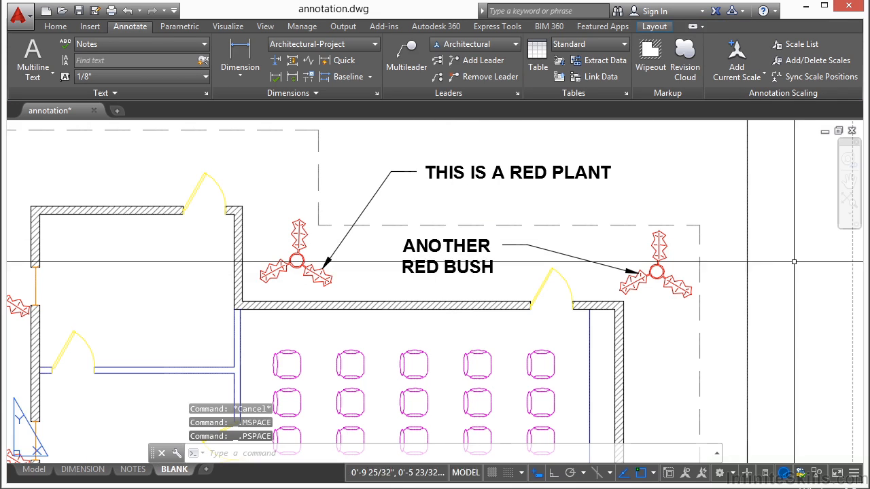
# - Resize the ANOTHER RED BUSH text frame, first narrowing it to three lines and finally widening it to two lines
pyautogui.click(432, 245)
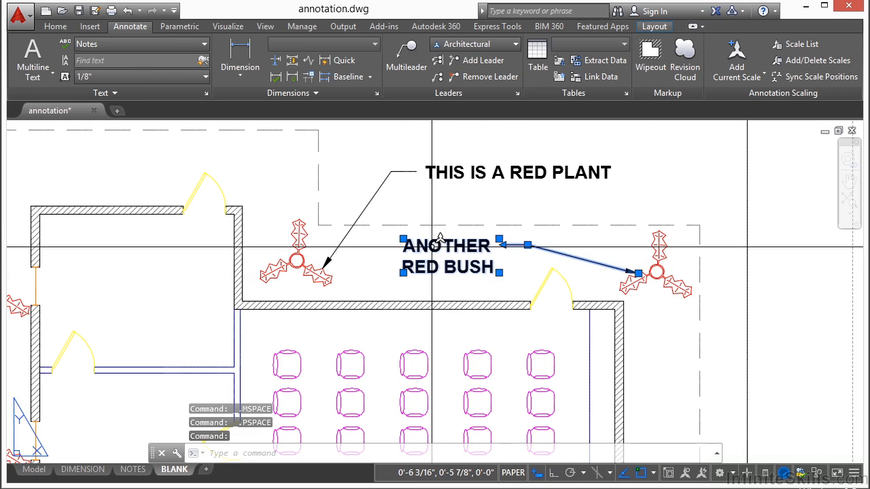
pyautogui.click(499, 272)
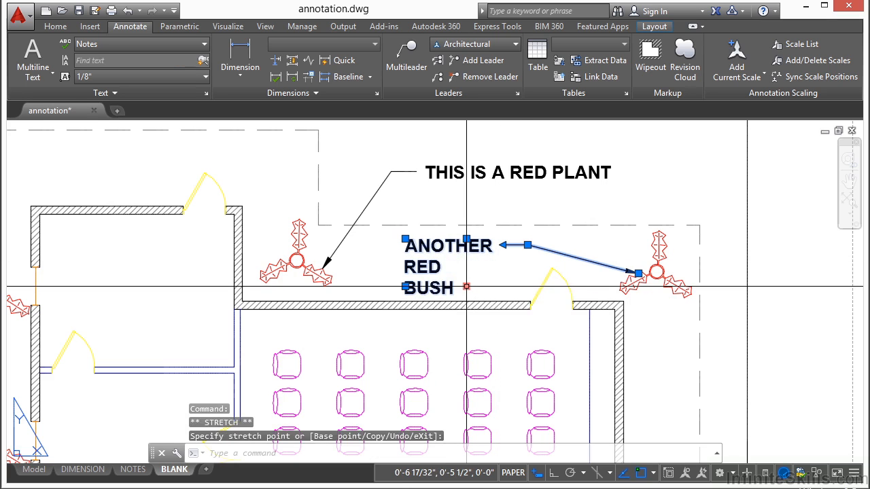
pyautogui.click(521, 288)
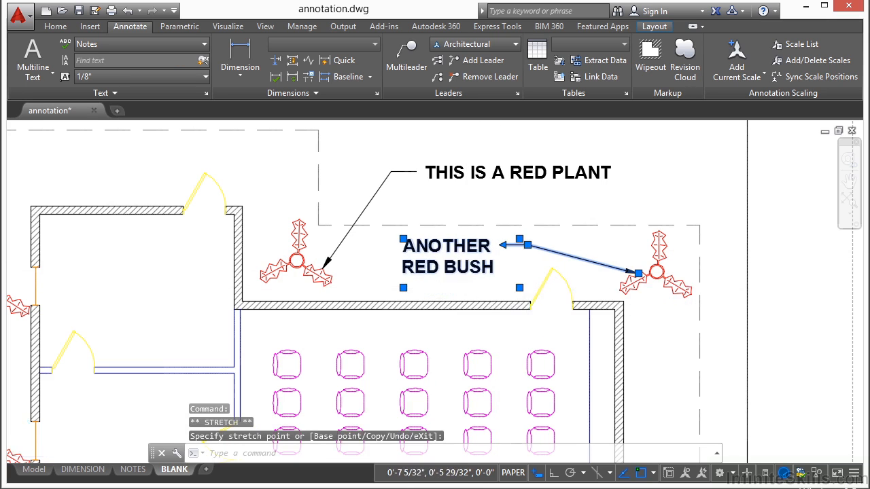
# - Stretch the ANOTHER RED BUSH leader's landing point upward and move its arrowhead to the plant's upper leaf
pyautogui.scroll(4, 527, 244)
pyautogui.moveTo(521, 243)
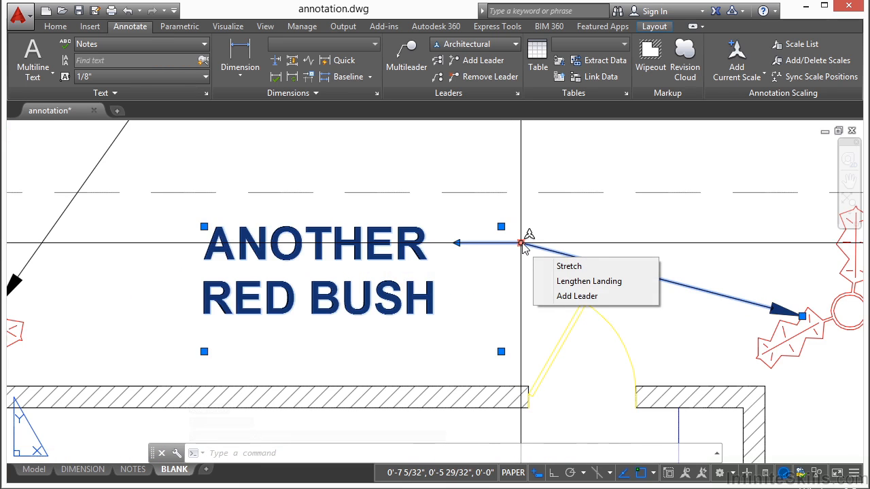
pyautogui.click(521, 243)
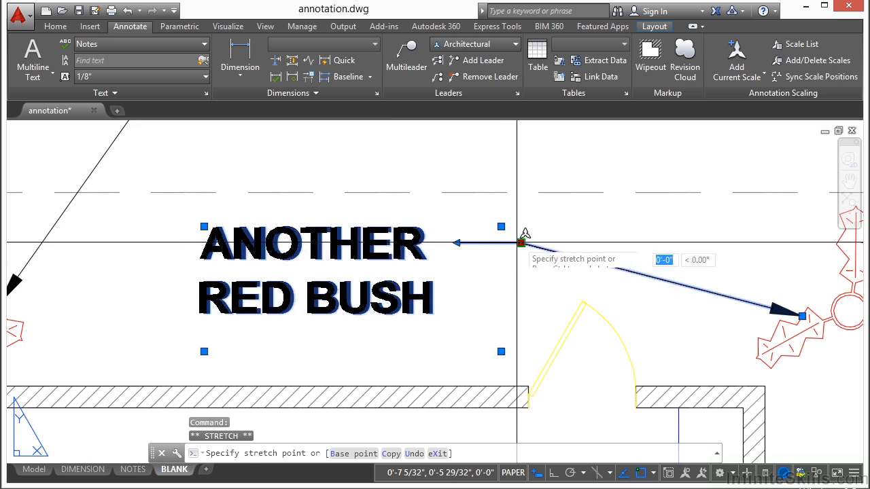
pyautogui.scroll(-3, 505, 243)
pyautogui.click(565, 185)
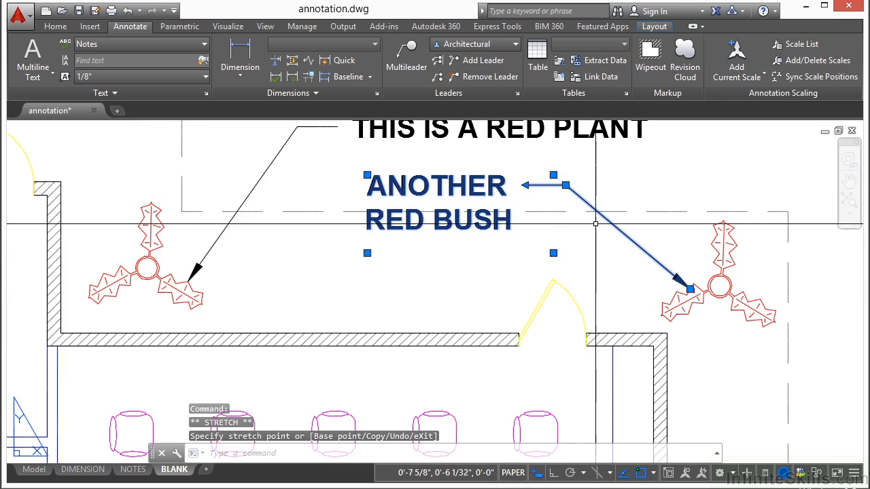
pyautogui.click(690, 289)
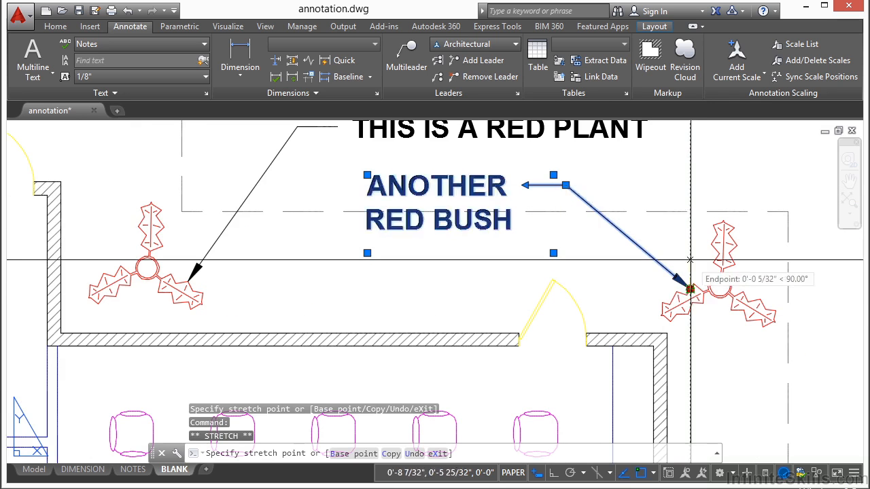
pyautogui.click(713, 225)
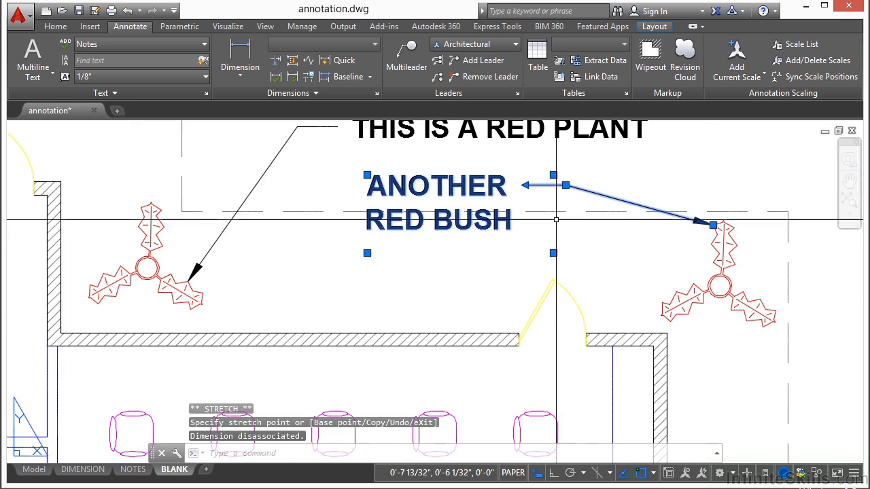
# - Lengthen the ANOTHER RED BUSH leader's landing to the left and shorten it again toward the leader line
pyautogui.scroll(2, 531, 164)
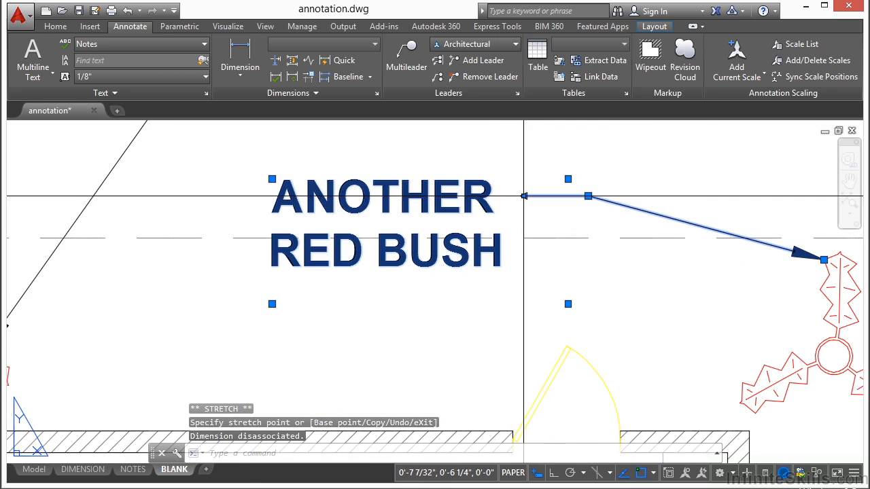
pyautogui.click(523, 196)
pyautogui.click(418, 197)
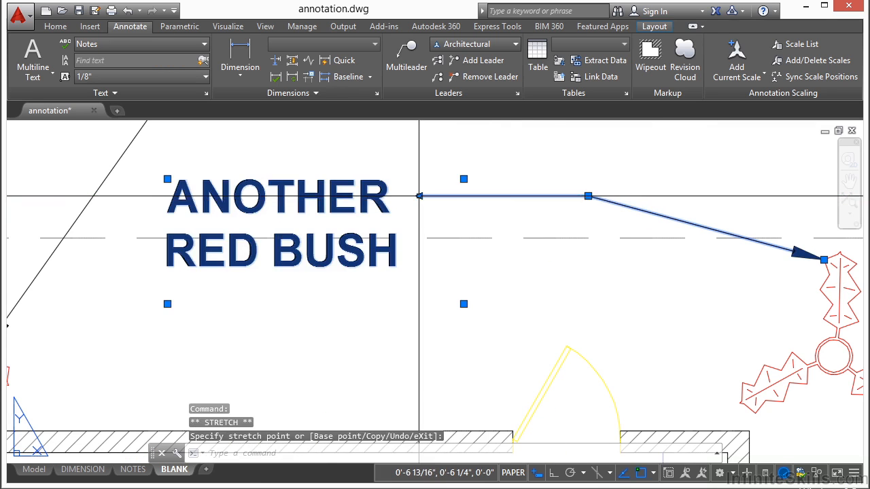
pyautogui.click(418, 197)
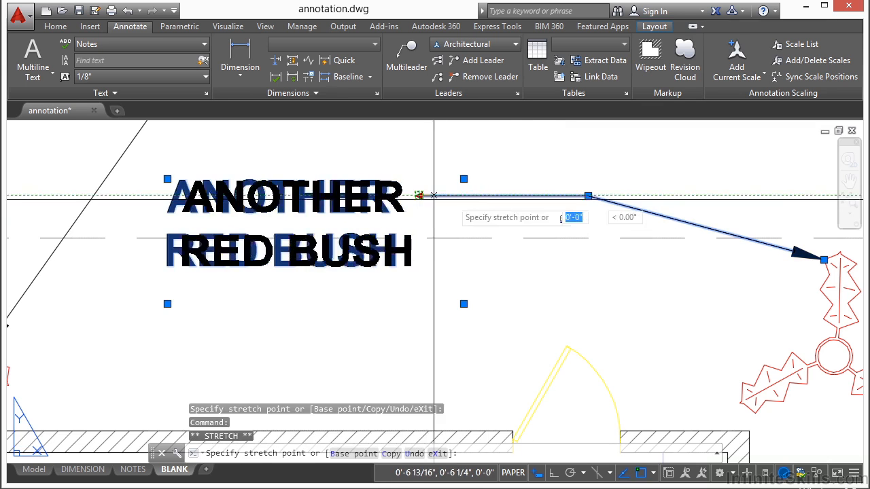
pyautogui.click(588, 196)
pyautogui.scroll(-2, 539, 214)
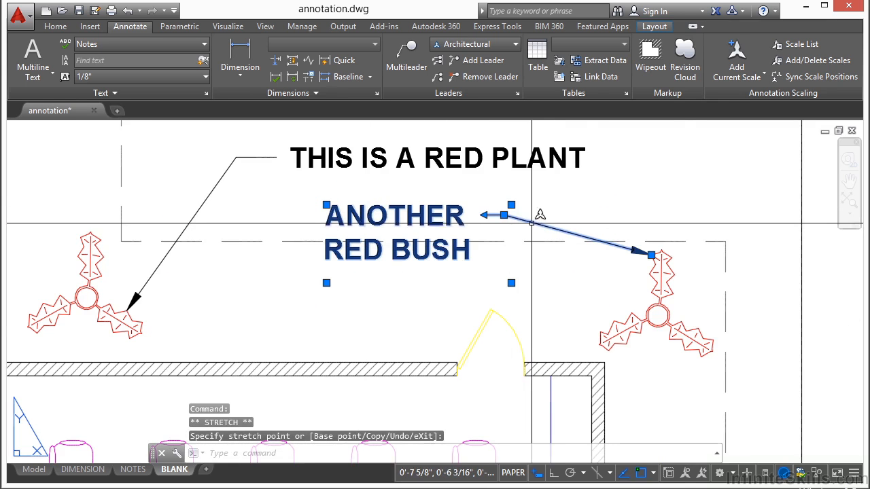
# - Add leaders from the ANOTHER RED BUSH note to its plant's lower-left leaf and to the other six red plants
pyautogui.rightClick(539, 214)
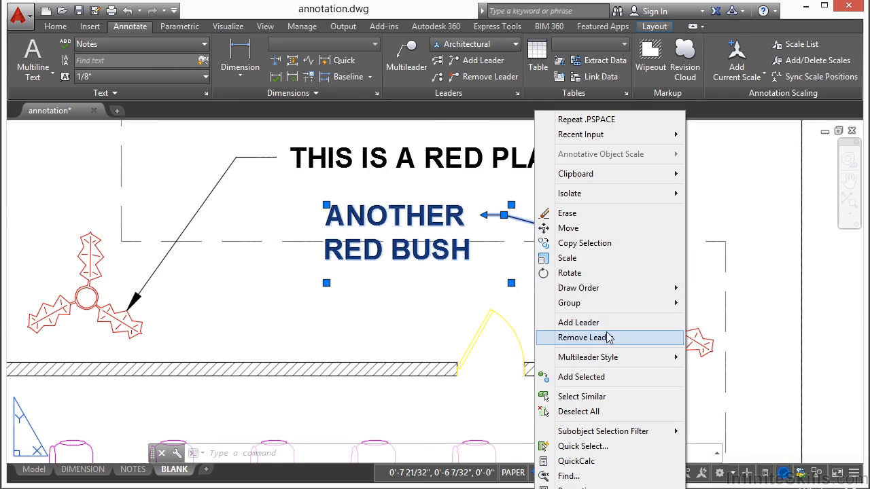
pyautogui.click(578, 322)
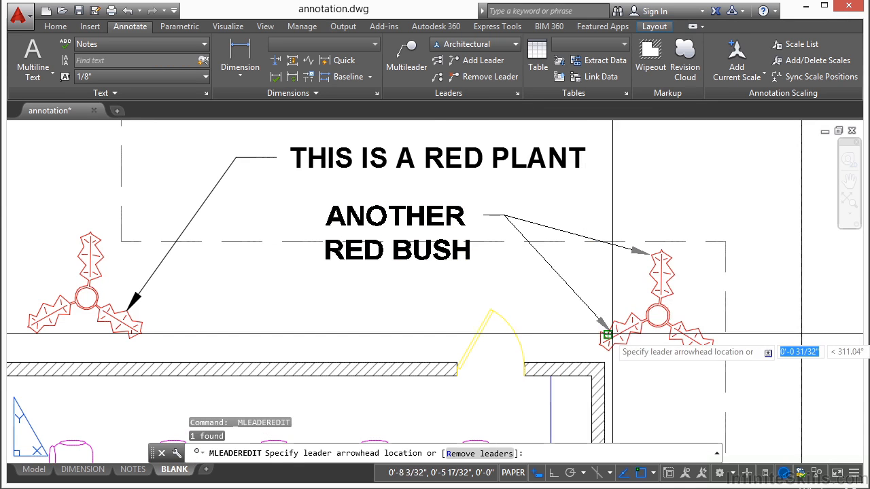
pyautogui.click(612, 333)
pyautogui.click(148, 333)
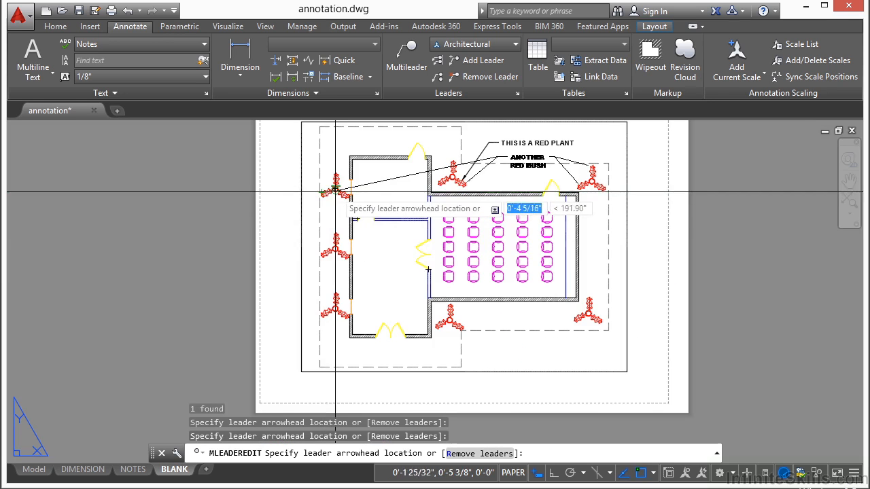
pyautogui.click(338, 191)
pyautogui.click(342, 244)
pyautogui.click(341, 310)
pyautogui.click(457, 314)
pyautogui.click(592, 303)
pyautogui.press('Return')
# - Stretch the ANOTHER RED BUSH multileader's left landing point to the right of the plan, bringing all its leaders together there
pyautogui.scroll(4, 527, 156)
pyautogui.moveTo(527, 157); pyautogui.dragTo(508, 222, button='middle')
pyautogui.click(455, 224)
pyautogui.click(433, 225)
pyautogui.scroll(-4, 432, 225)
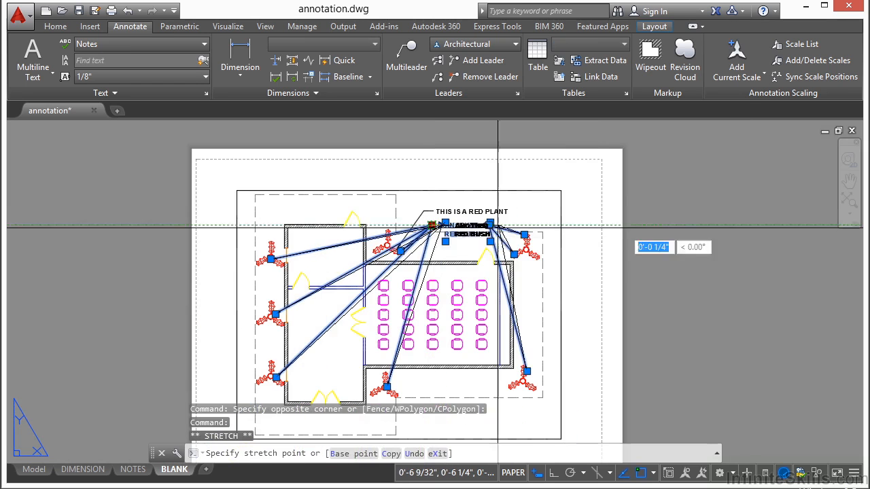
pyautogui.click(598, 224)
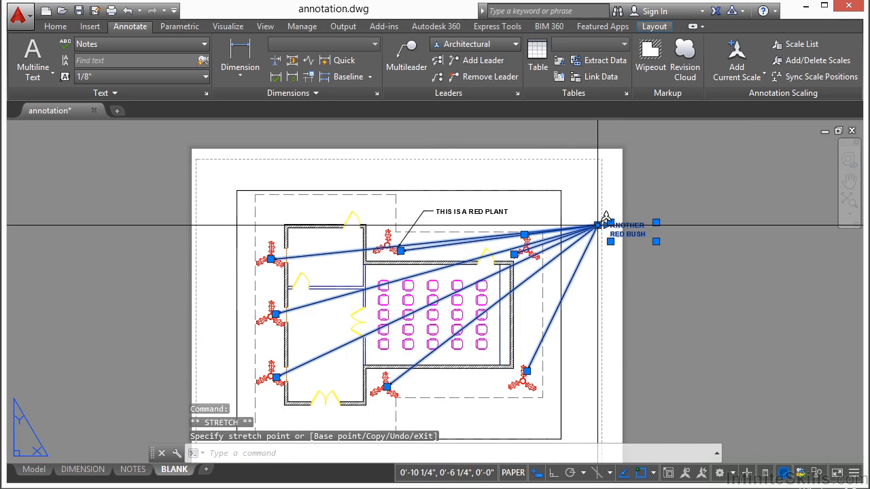
# - Stretch the ANOTHER RED BUSH multileader's landing point to beside the upper-middle red plant, placing the note between the two upper plants
pyautogui.click(598, 225)
pyautogui.scroll(2, 465, 227)
pyautogui.click(363, 265)
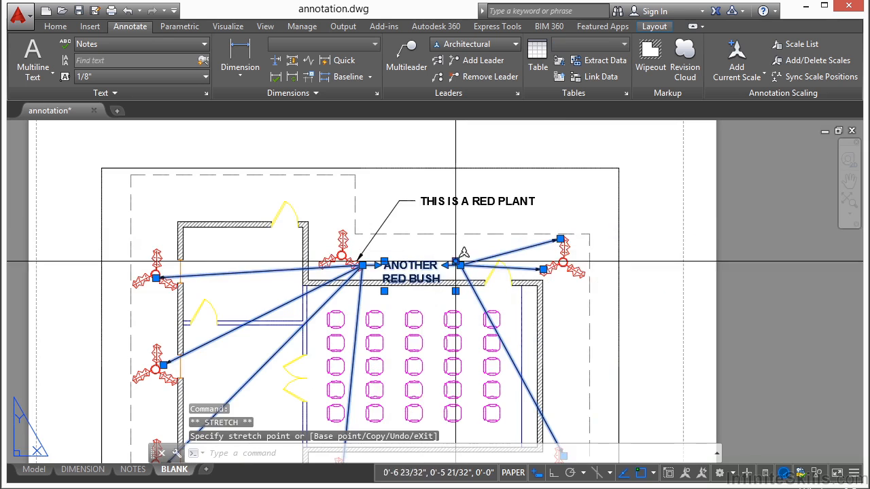
pyautogui.scroll(2, 435, 253)
pyautogui.press('Escape')
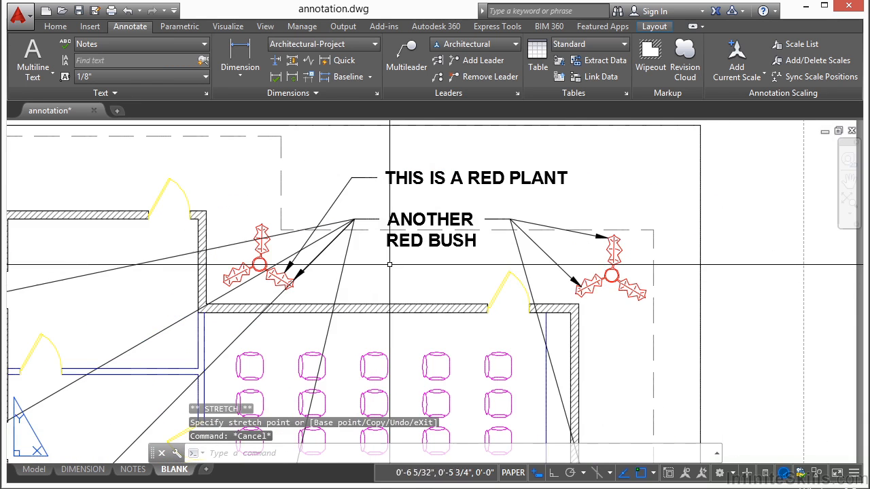
# - Remove the ANOTHER RED BUSH leaders to the upper-right plant's lower-left leaf and to the lower-right, upper-middle and middle-left plants
pyautogui.click(543, 251)
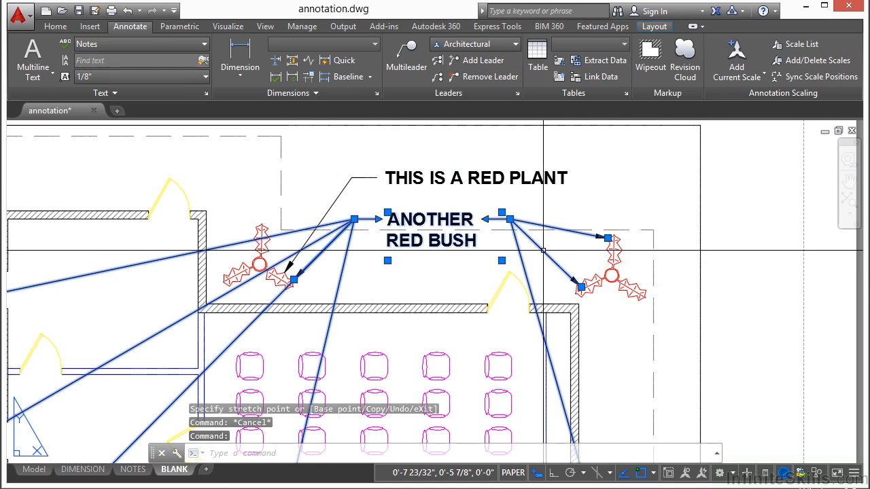
pyautogui.rightClick(542, 251)
pyautogui.click(593, 337)
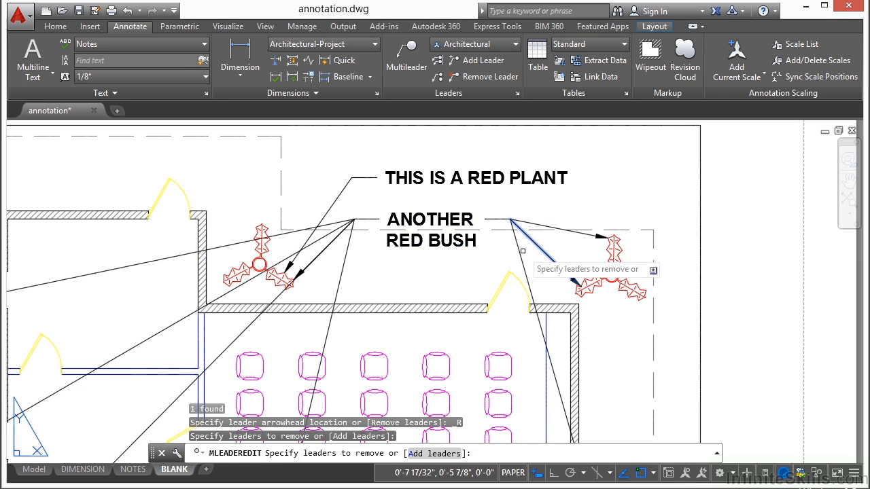
pyautogui.click(518, 251)
pyautogui.click(346, 261)
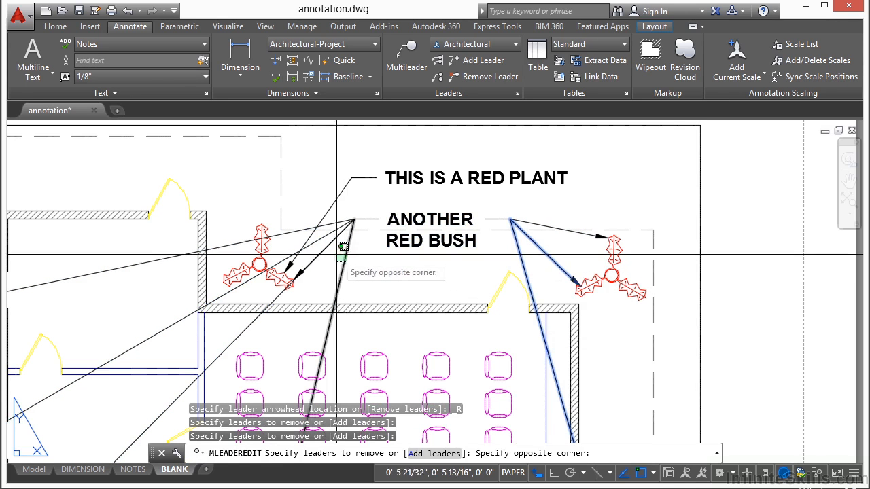
pyautogui.click(320, 245)
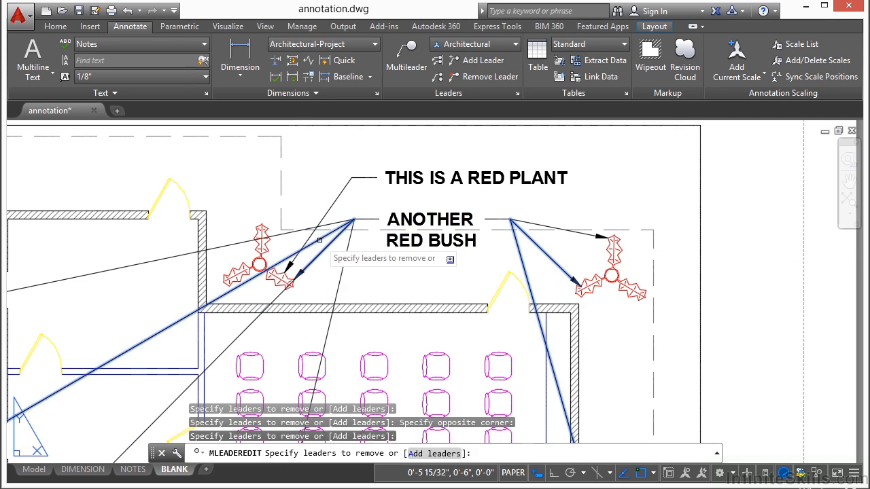
pyautogui.press('Return')
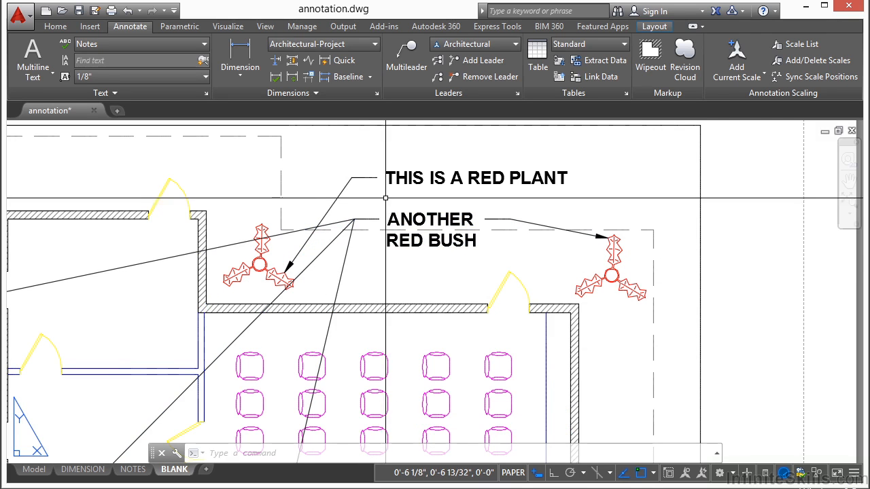
pyautogui.click(463, 231)
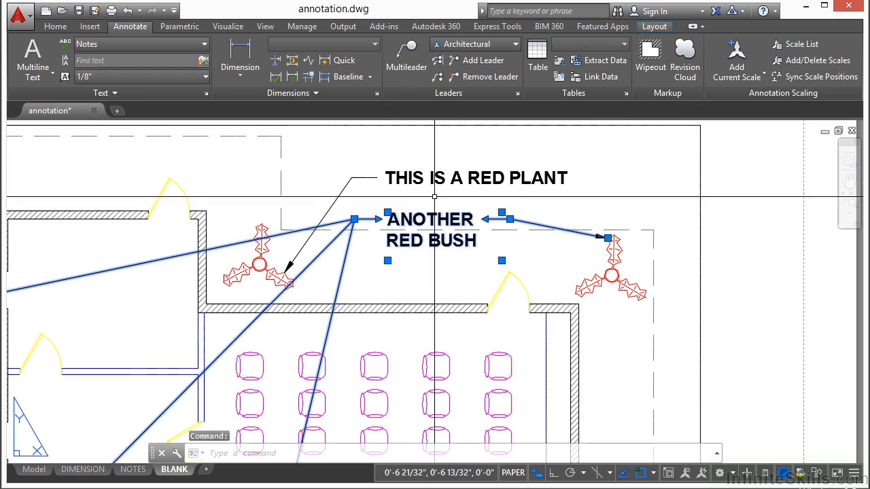
pyautogui.press('Escape')
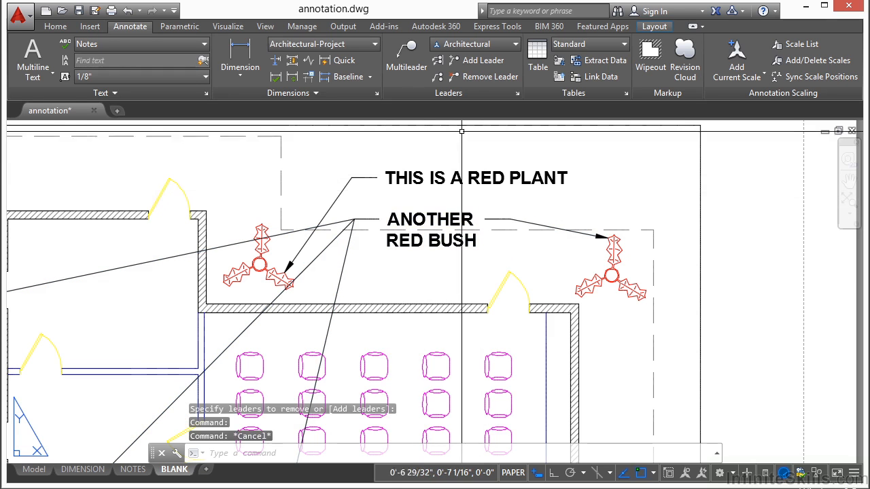
# - Create a multileader reading CHAIR that points to the third chair in the front row, with its landing above the wall
pyautogui.click(406, 58)
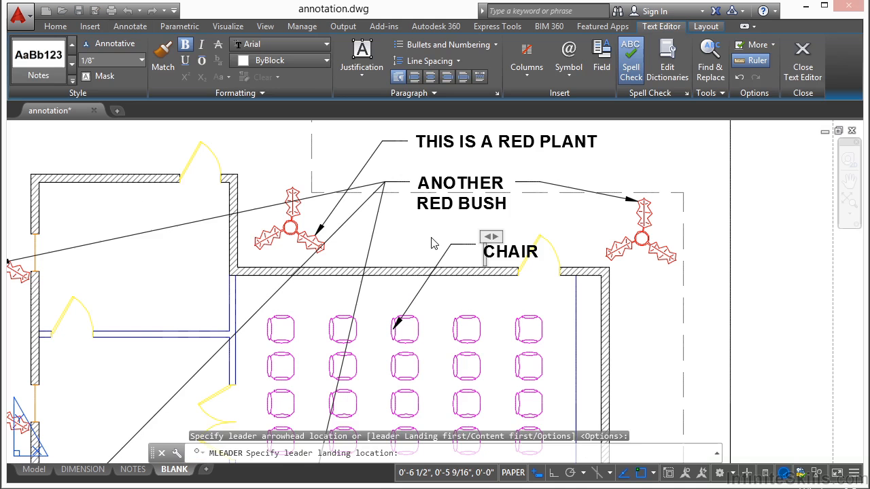
pyautogui.click(429, 260)
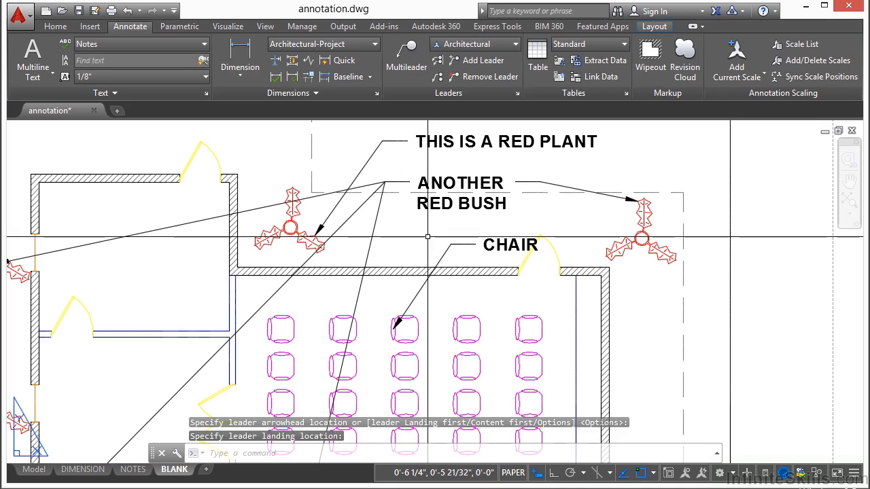
# - Align the ANOTHER RED BUSH and CHAIR multileaders vertically below the THIS IS A RED PLANT multileader
pyautogui.click(438, 63)
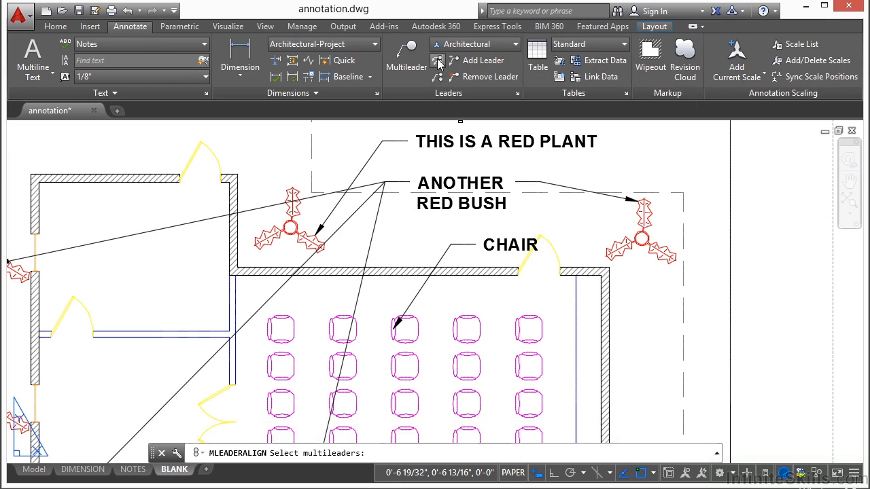
pyautogui.click(439, 139)
pyautogui.click(443, 182)
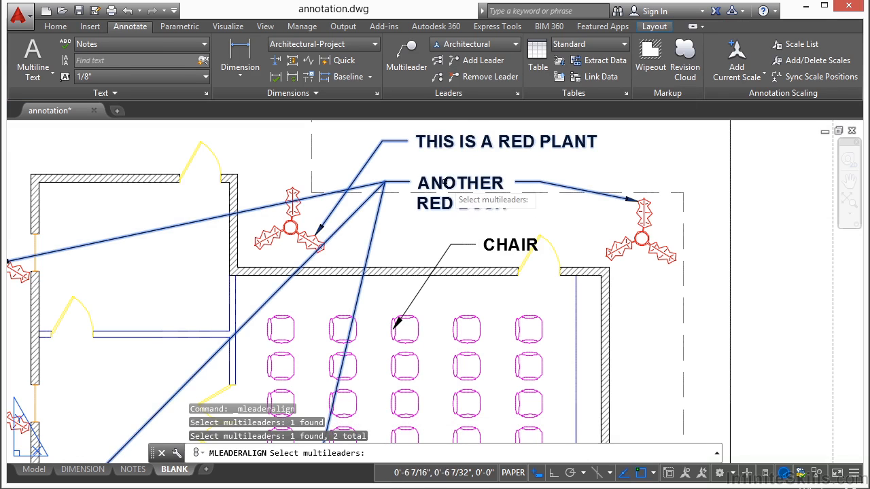
pyautogui.click(501, 242)
pyautogui.press('Return')
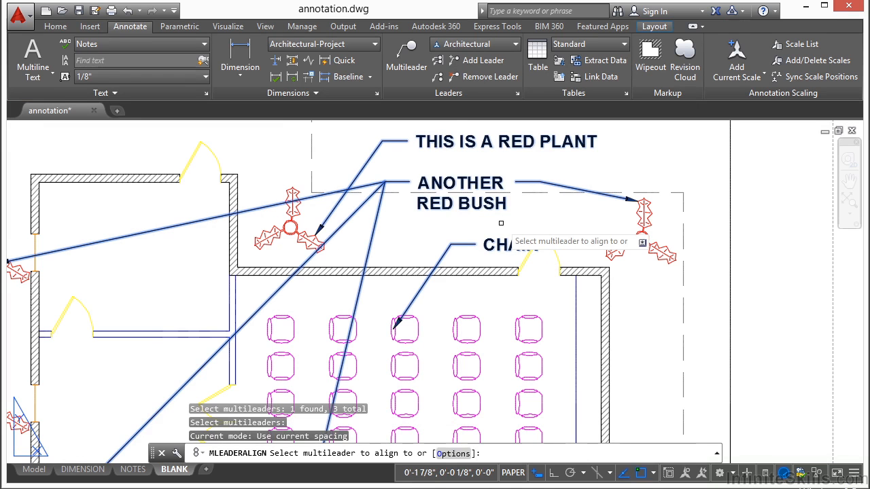
pyautogui.click(462, 141)
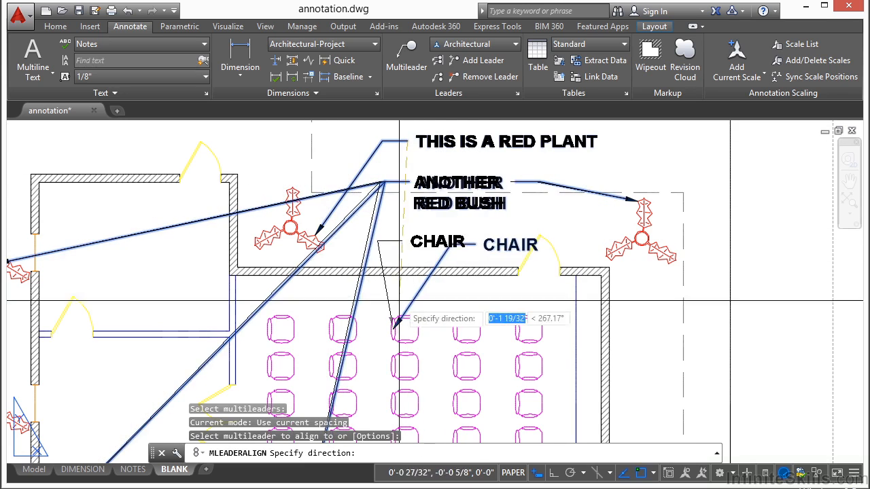
pyautogui.click(410, 361)
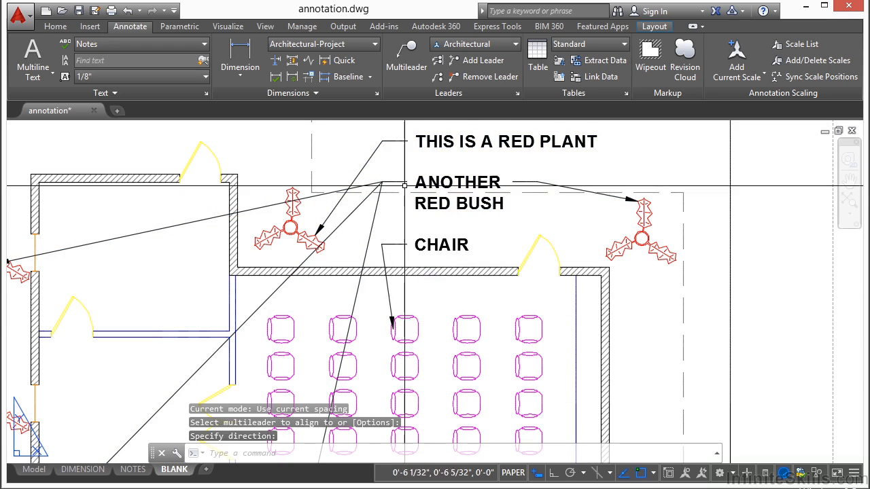
pyautogui.moveTo(476, 215); pyautogui.dragTo(446, 246, button='middle')
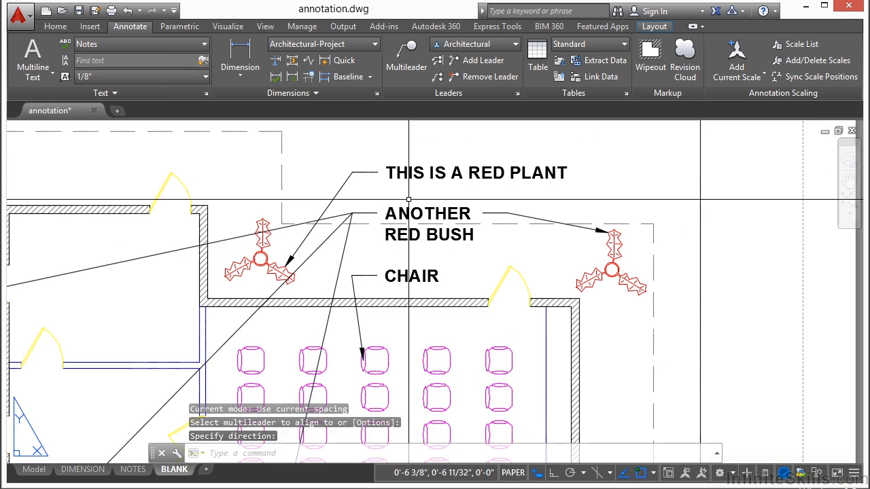
# - Make Standard the current multileader style and create a new style named CIRCLE based on it
pyautogui.click(438, 78)
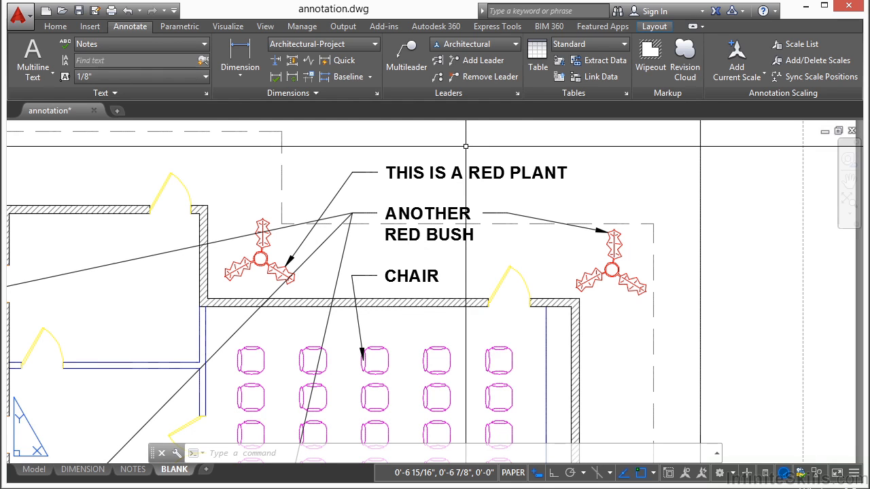
pyautogui.click(517, 93)
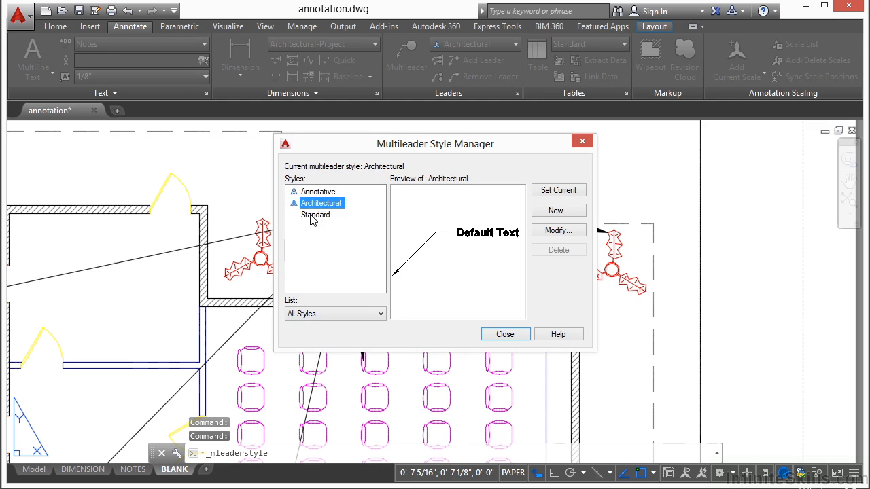
pyautogui.click(314, 216)
pyautogui.click(325, 193)
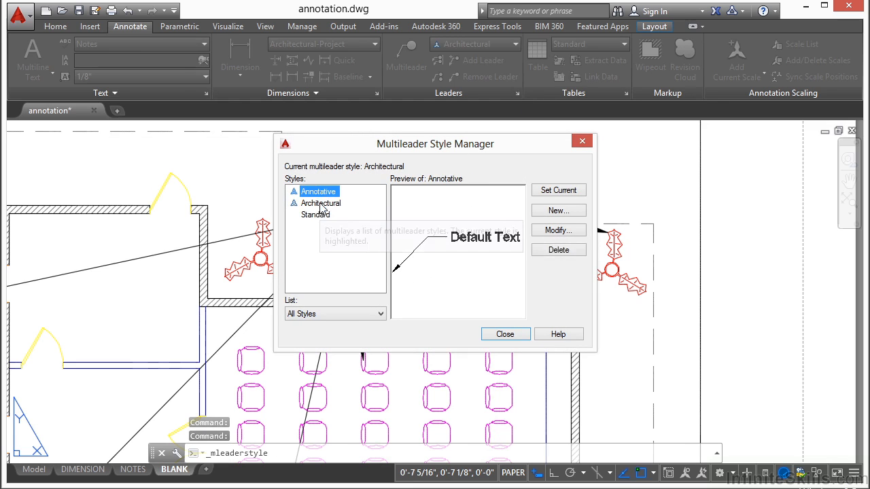
pyautogui.click(321, 205)
pyautogui.click(318, 215)
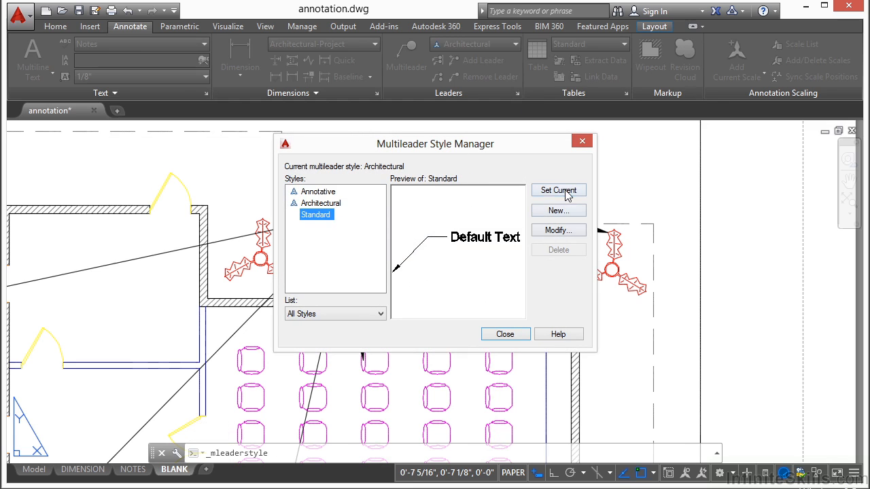
pyautogui.click(567, 212)
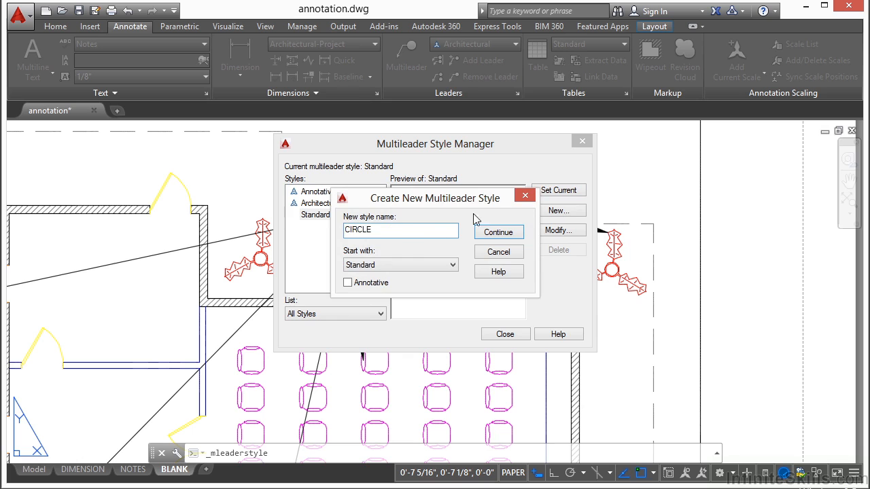
pyautogui.click(497, 232)
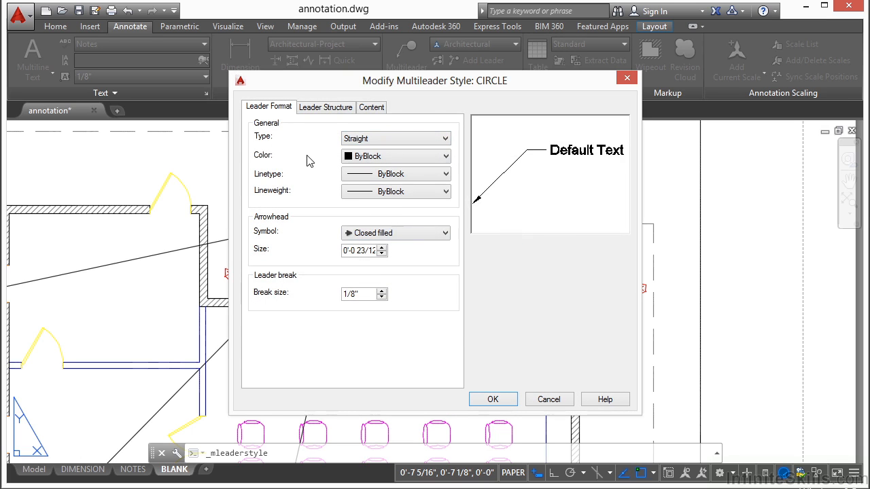
# - Set the CIRCLE style's arrowhead symbol to Dot
pyautogui.click(363, 111)
pyautogui.click(325, 108)
pyautogui.click(261, 109)
pyautogui.click(441, 235)
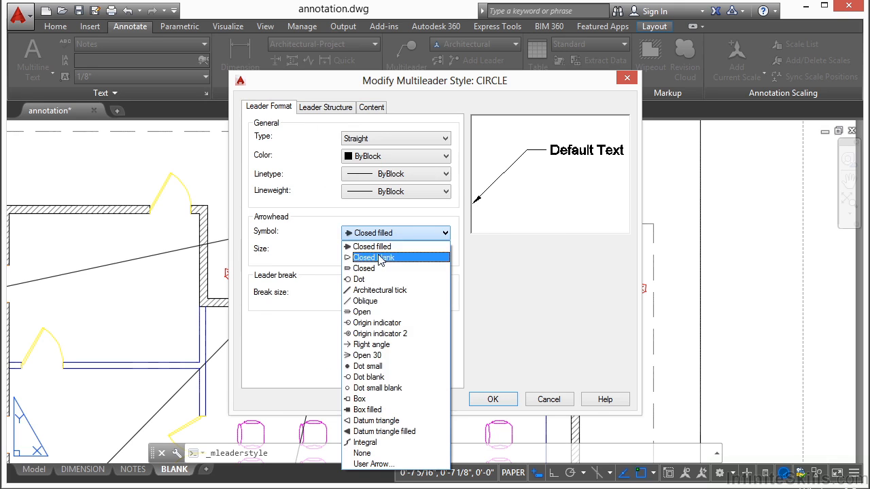
pyautogui.click(372, 280)
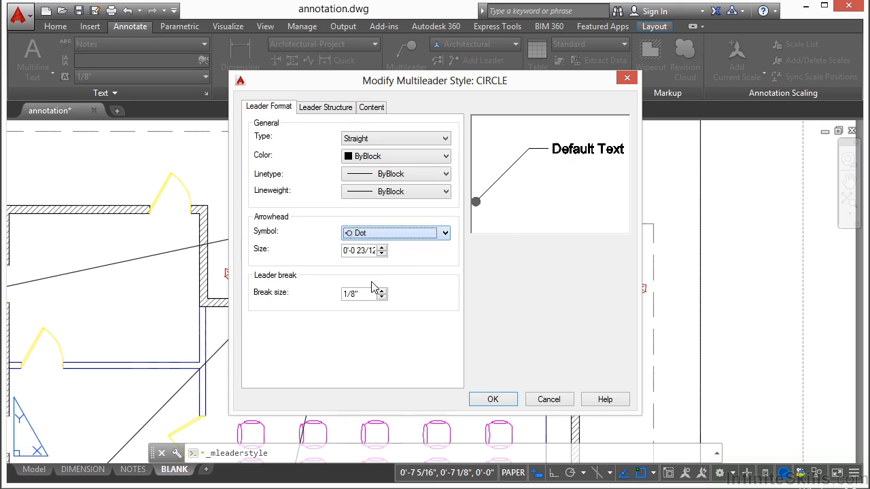
# - Set the CIRCLE style's leader type to Spline after trying None
pyautogui.click(426, 141)
pyautogui.click(426, 141)
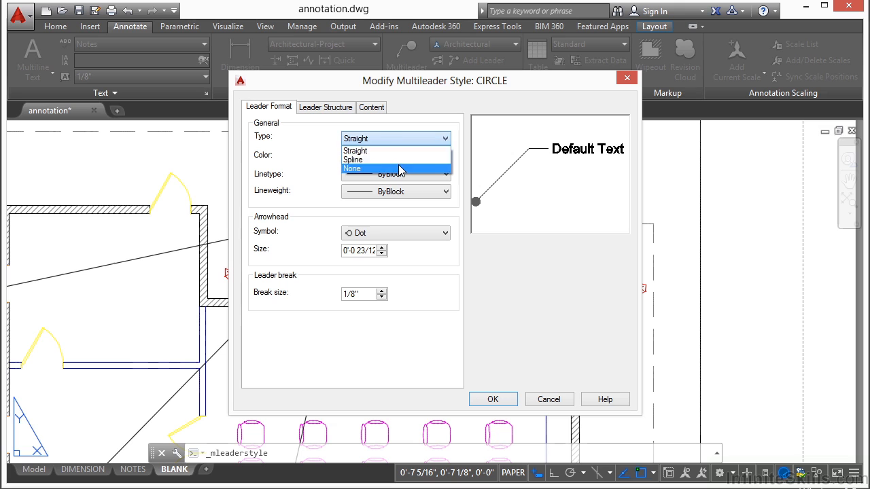
pyautogui.click(399, 162)
pyautogui.click(409, 139)
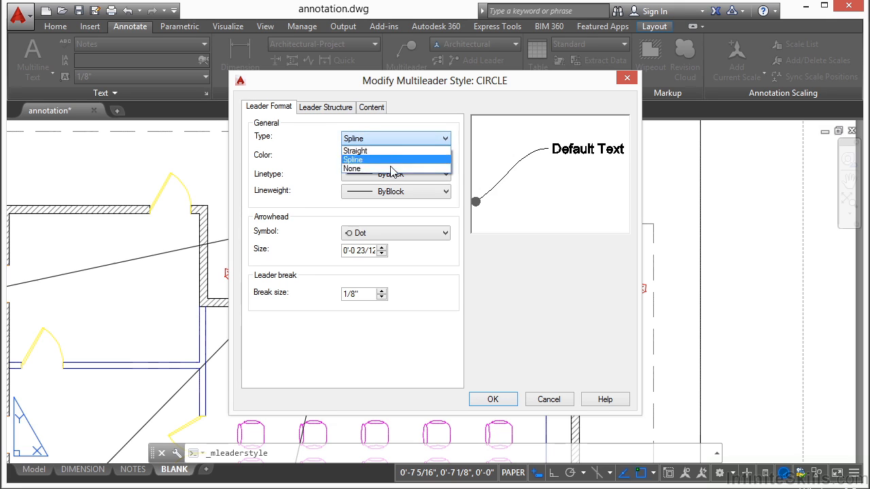
pyautogui.click(393, 168)
pyautogui.click(411, 139)
pyautogui.click(398, 160)
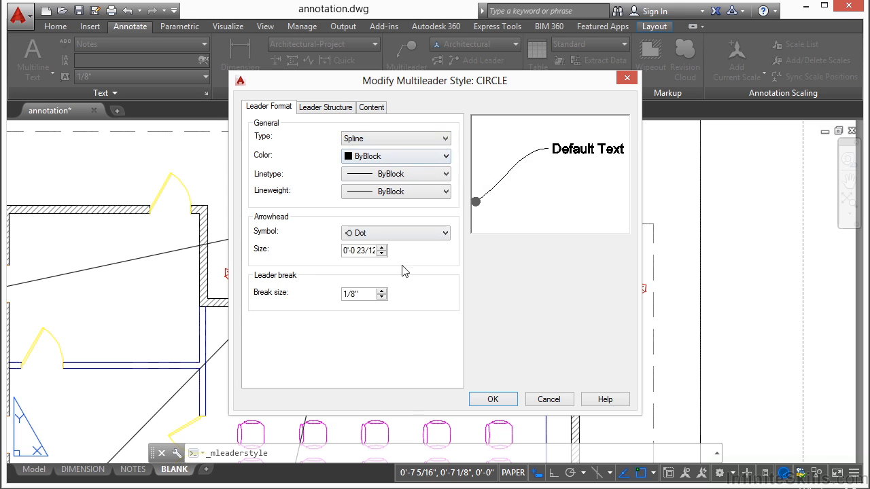
# - Review the CIRCLE style's leader structure settings and set its multileader type to Block
pyautogui.click(324, 108)
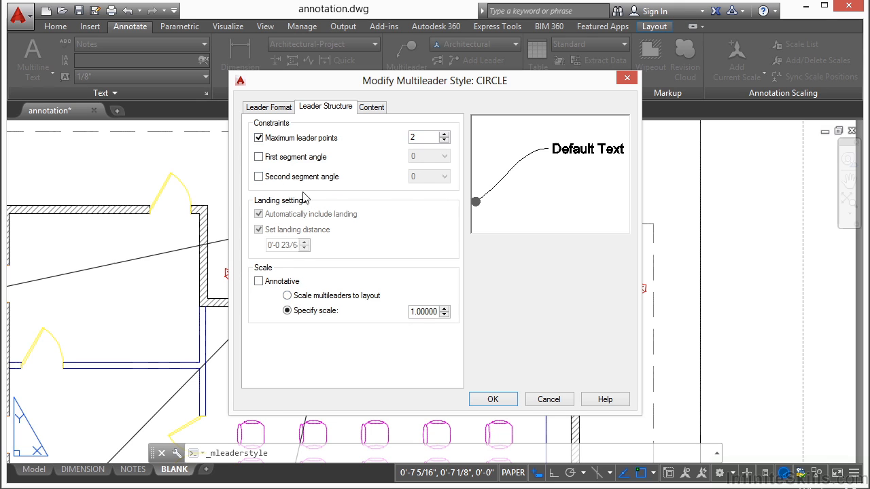
pyautogui.click(375, 107)
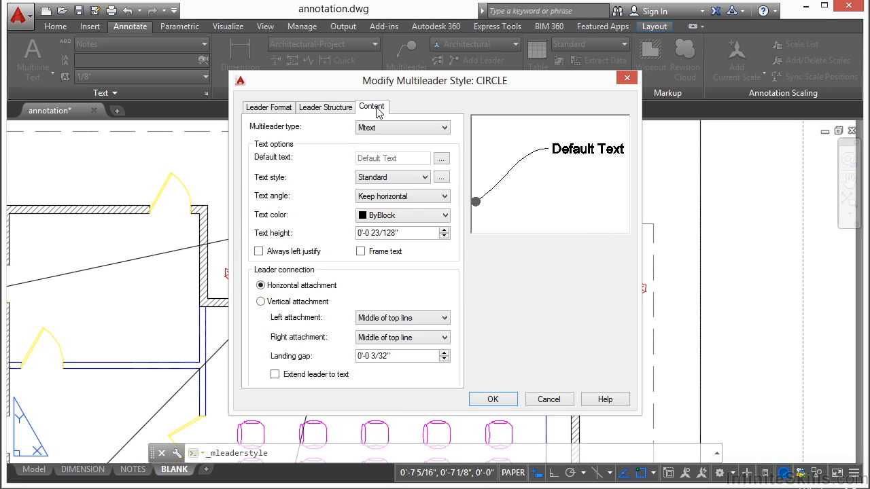
pyautogui.click(429, 129)
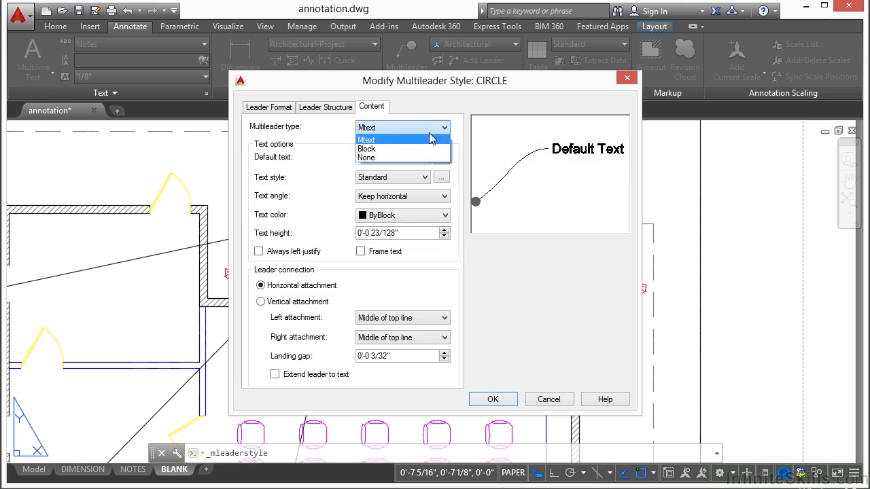
pyautogui.click(381, 149)
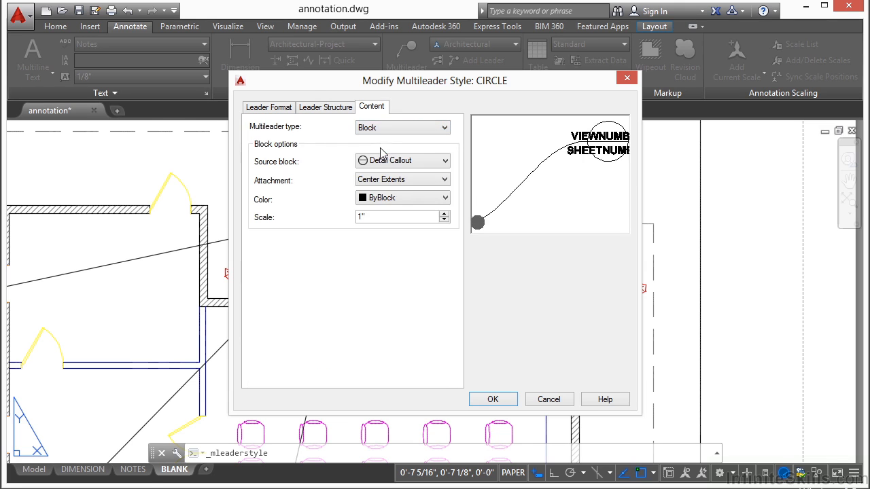
# - Try Circle as the style's source block and change the source block to Detail Callout
pyautogui.click(445, 162)
pyautogui.click(397, 199)
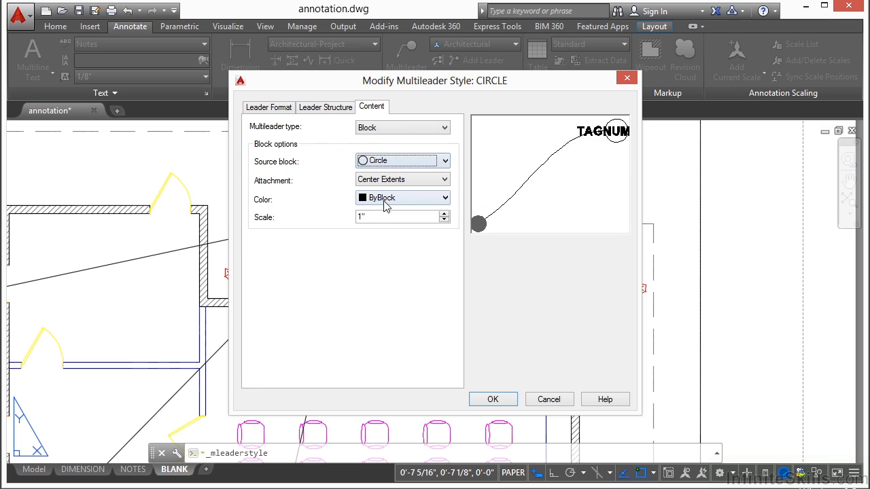
pyautogui.click(444, 161)
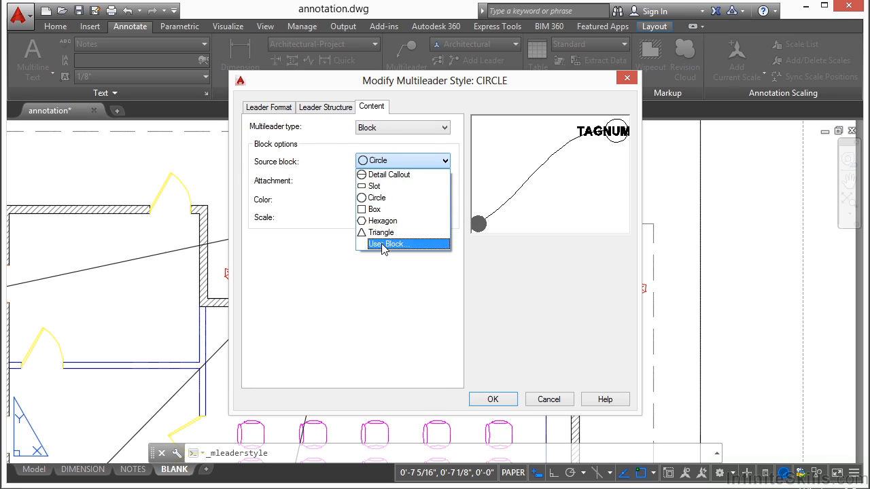
pyautogui.click(383, 177)
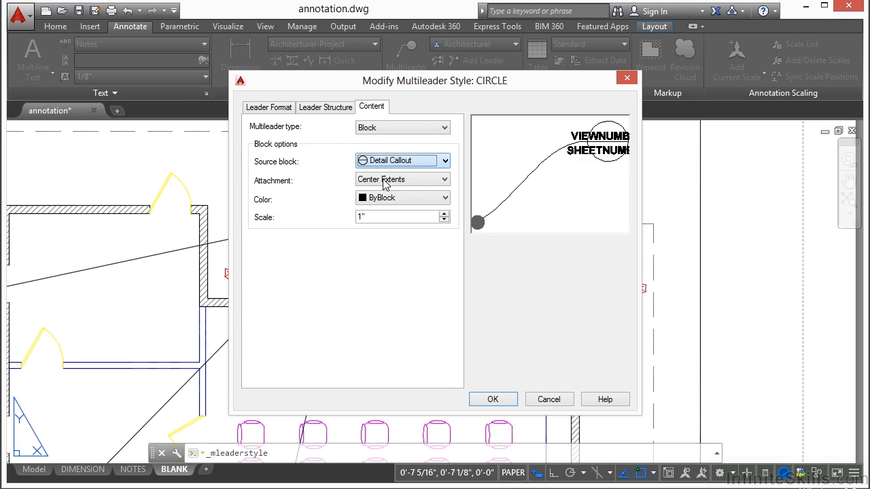
# - Try Slot as the CIRCLE style's source block, set it to Circle, and save the style
pyautogui.click(448, 166)
pyautogui.click(424, 184)
pyautogui.click(446, 160)
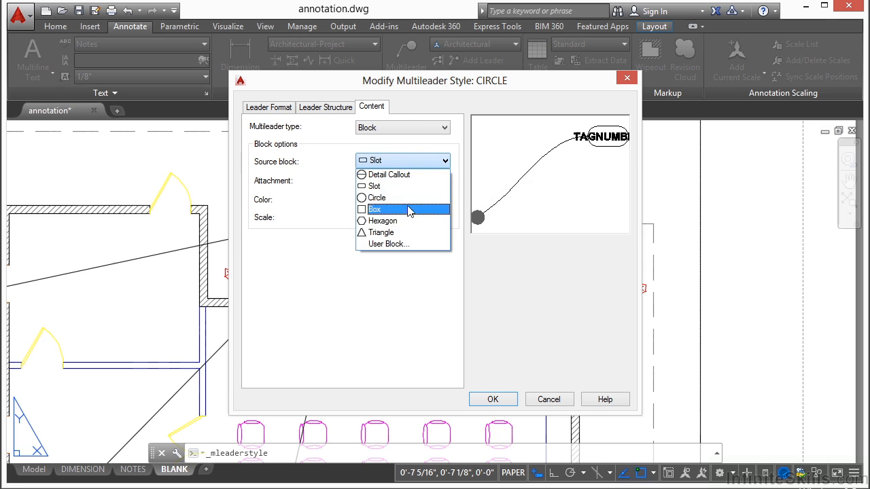
pyautogui.click(390, 198)
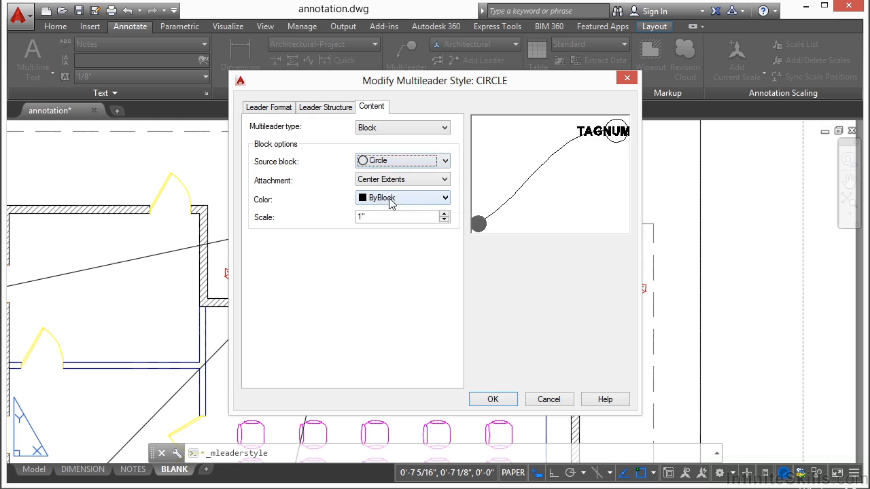
pyautogui.click(491, 399)
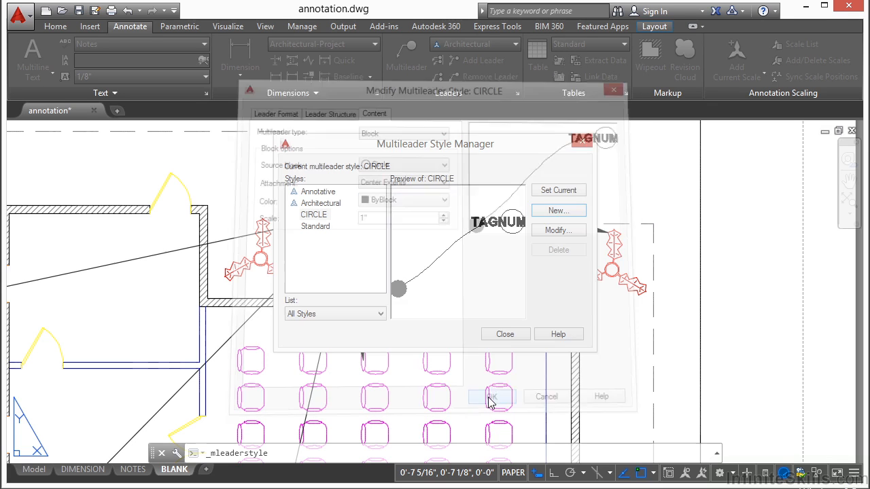
pyautogui.click(505, 335)
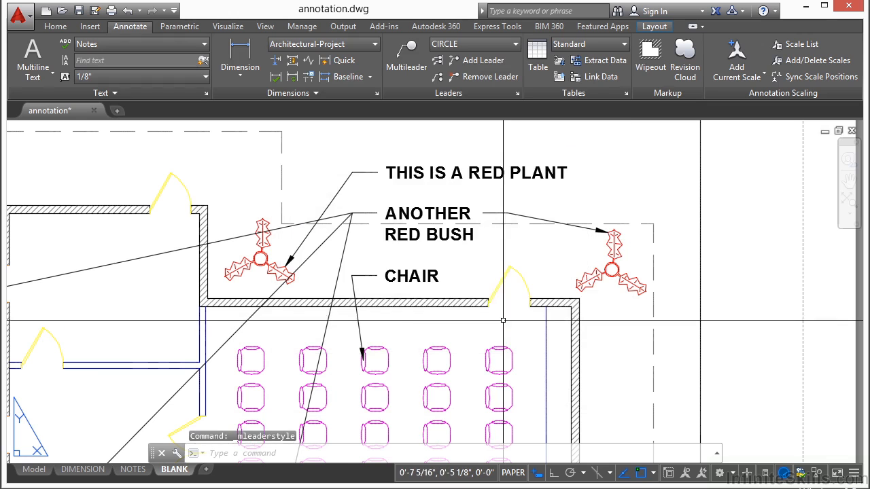
# - Place a CIRCLE-style multileader with its dot on the wall corner below the chair room's lower-left door and tag number 1
pyautogui.click(416, 51)
pyautogui.scroll(-2, 420, 162)
pyautogui.moveTo(504, 267); pyautogui.dragTo(441, 154, button='middle')
pyautogui.scroll(4, 272, 285)
pyautogui.click(274, 287)
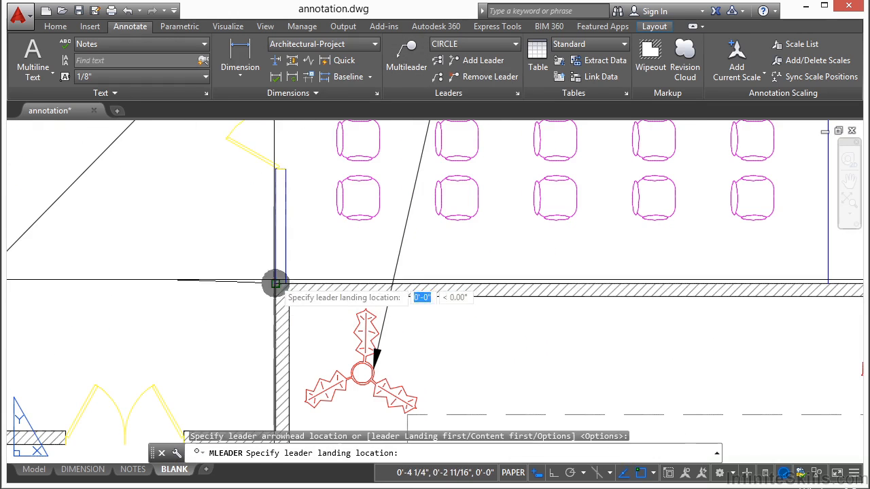
pyautogui.scroll(-2, 276, 286)
pyautogui.scroll(3, 398, 266)
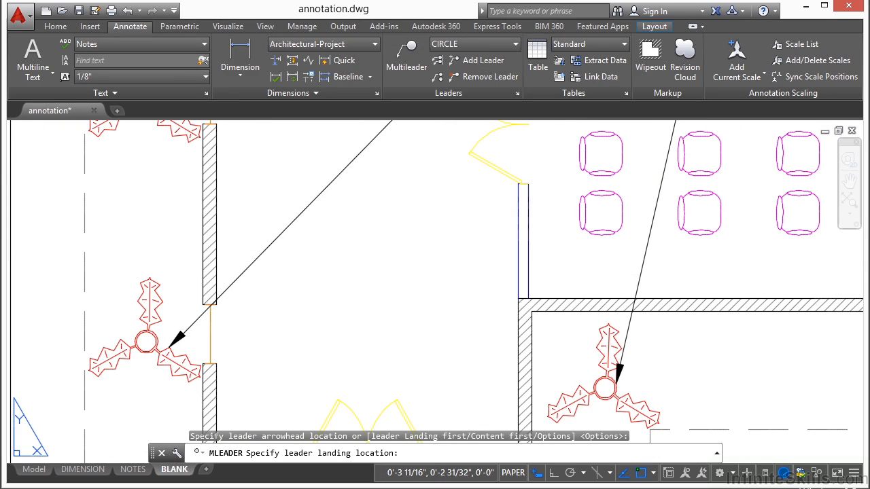
pyautogui.click(424, 259)
pyautogui.write('1')
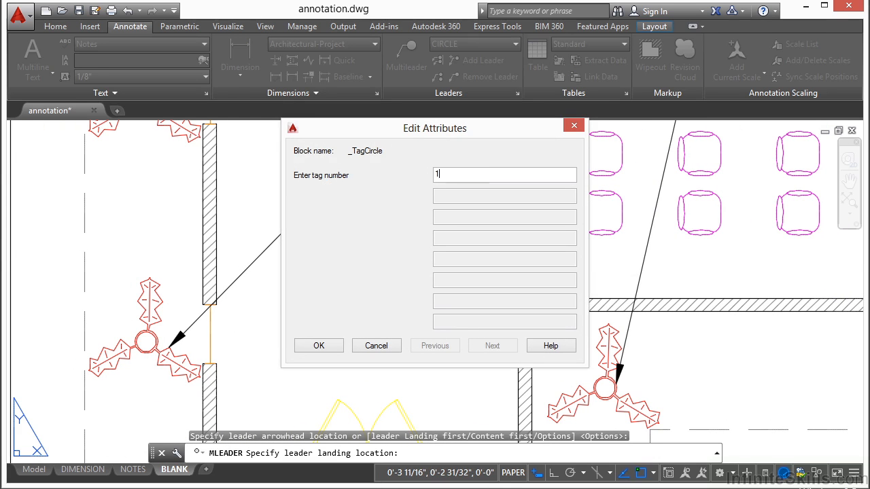
pyautogui.click(319, 345)
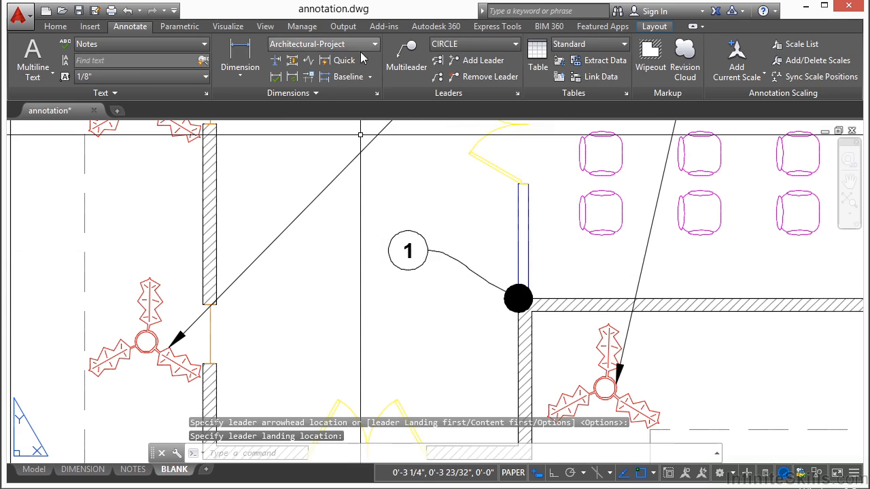
# - Place a second CIRCLE-style multileader on the same wall just below the first one, with tag number 2
pyautogui.click(402, 47)
pyautogui.scroll(-2, 419, 234)
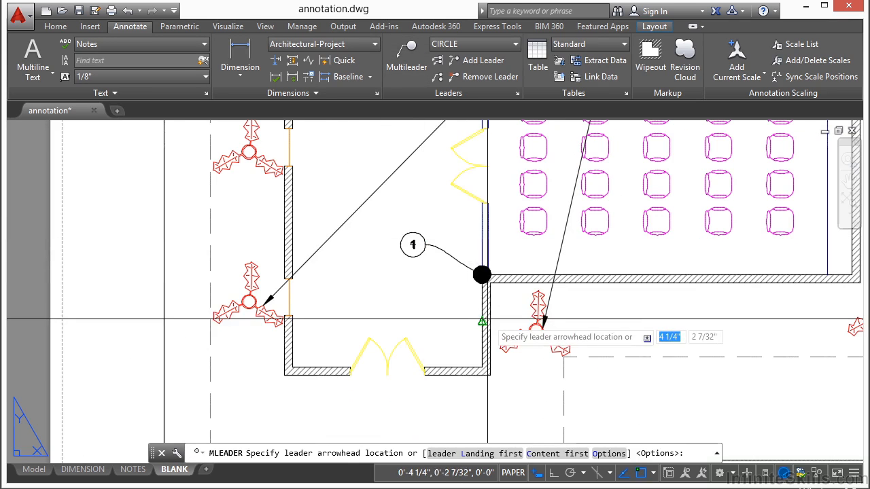
pyautogui.click(480, 320)
pyautogui.click(404, 299)
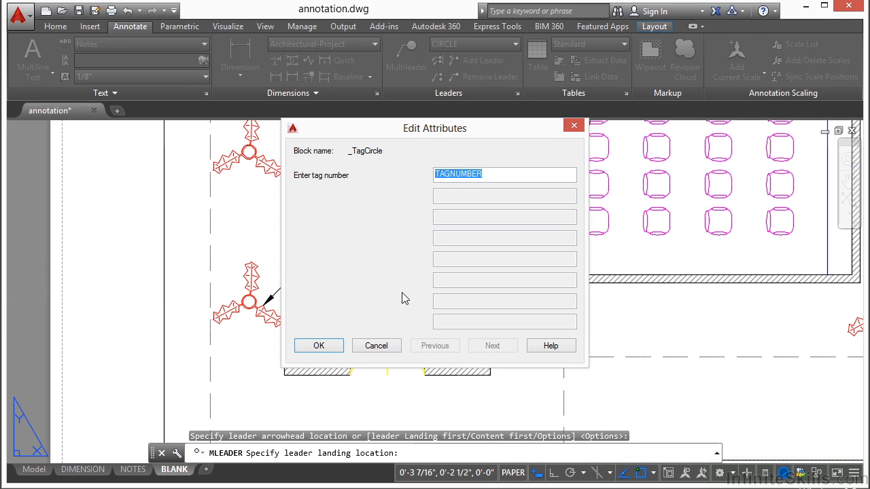
pyautogui.write('2')
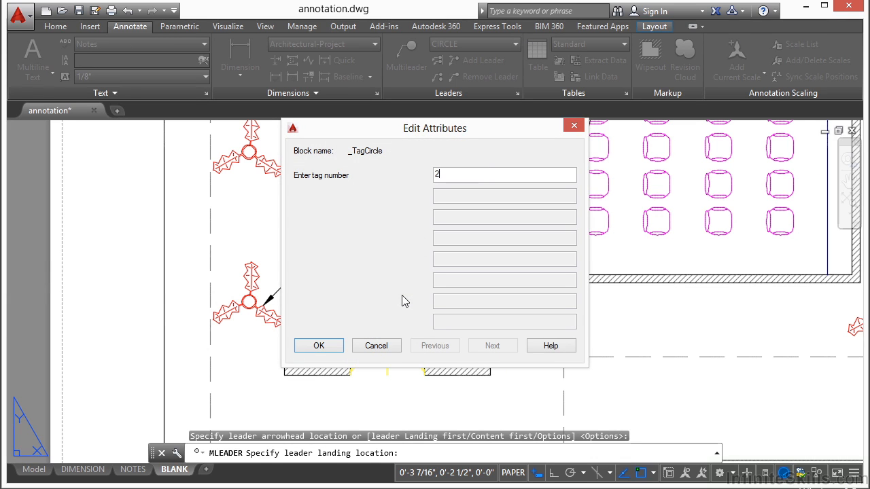
pyautogui.click(319, 345)
pyautogui.scroll(2, 430, 300)
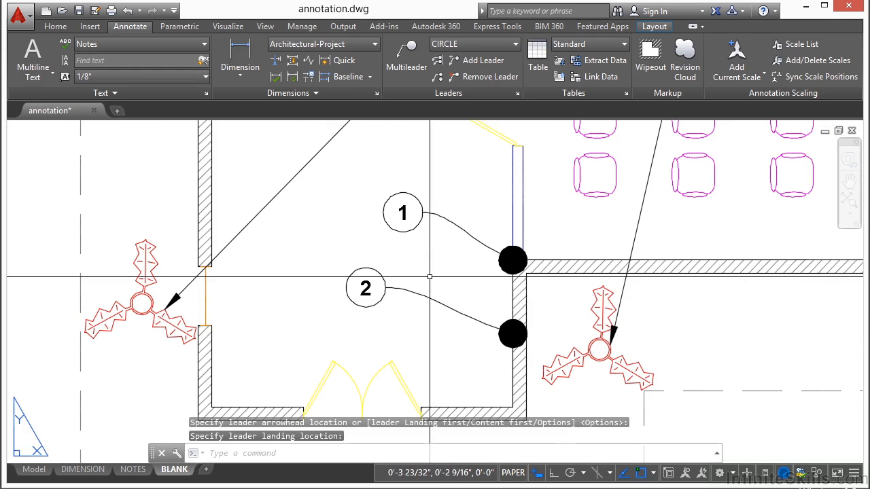
# - Collect the tag 1 and tag 2 multileaders horizontally onto one leader, placed inside the room beside the wall
pyautogui.click(437, 79)
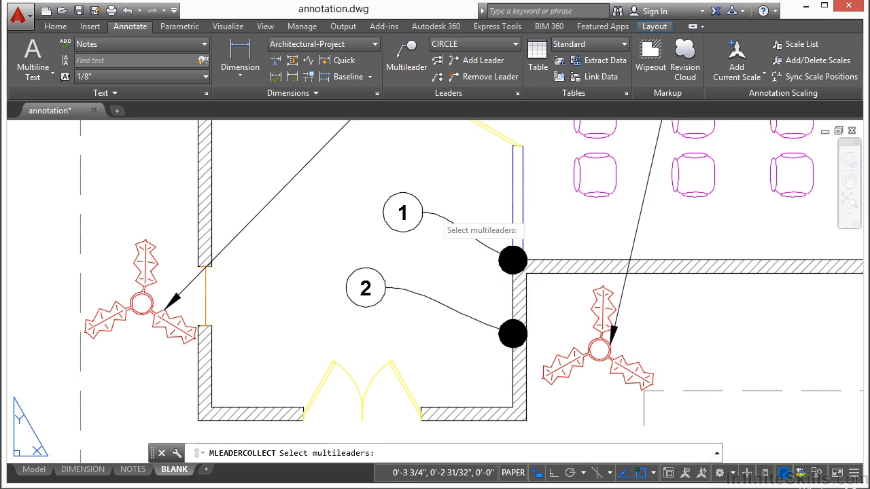
pyautogui.click(440, 222)
pyautogui.click(428, 301)
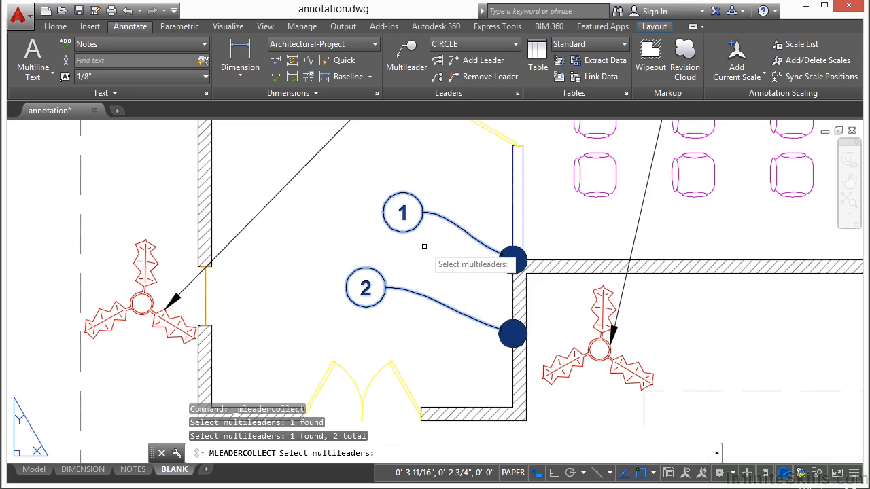
pyautogui.press('Return')
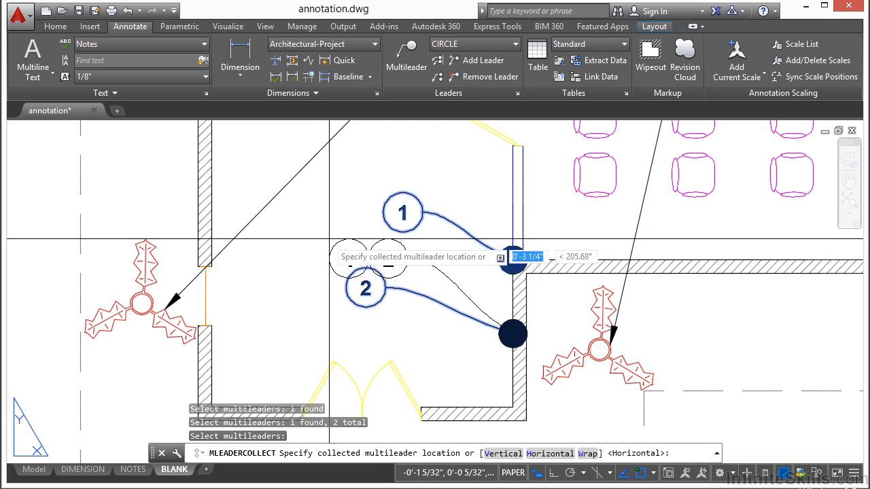
pyautogui.click(309, 225)
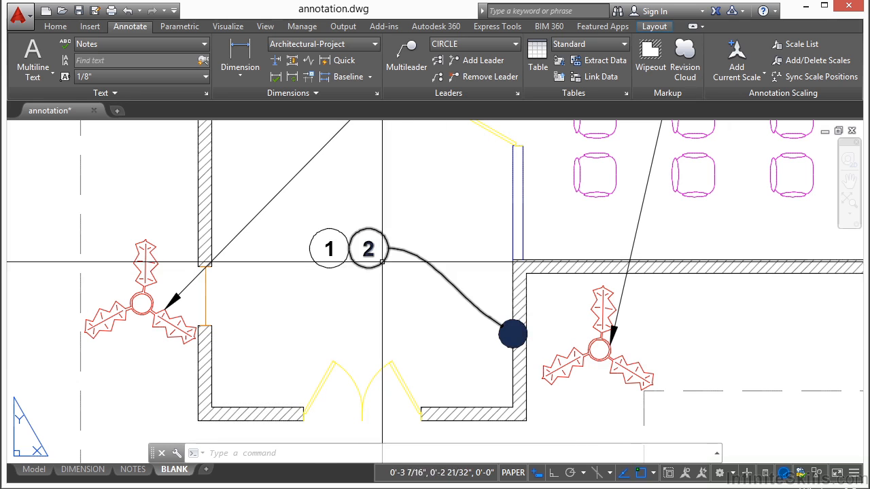
# - Select the number 1 tag on its own, and stretch the number 2 tag's landing up and away from it
pyautogui.click(336, 270)
pyautogui.click(340, 254)
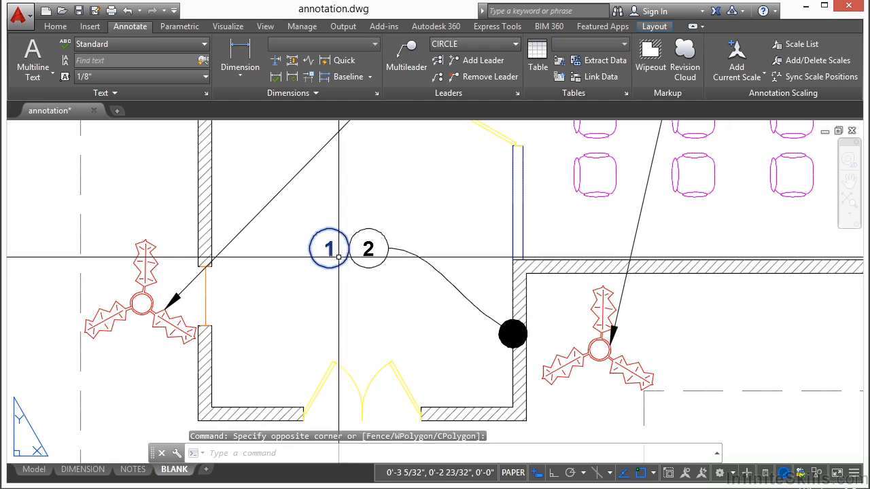
pyautogui.press('Escape')
pyautogui.press('Escape')
pyautogui.click(412, 254)
pyautogui.click(388, 248)
pyautogui.click(441, 222)
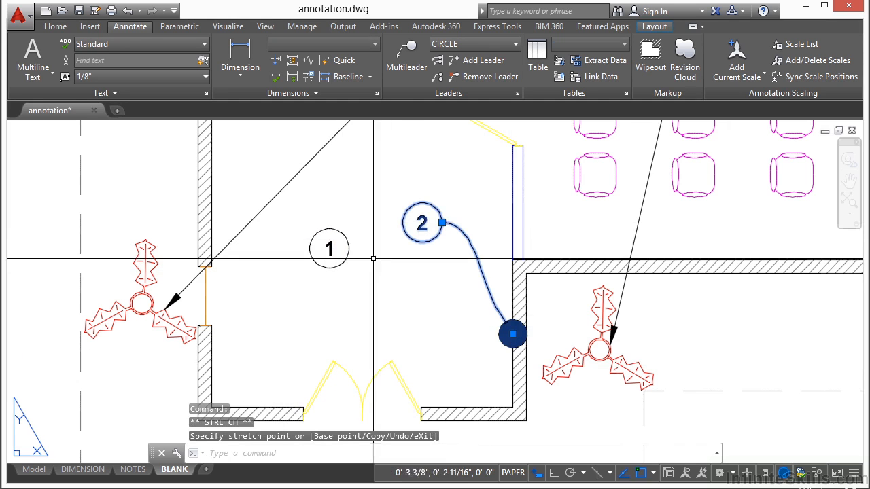
pyautogui.press('Escape')
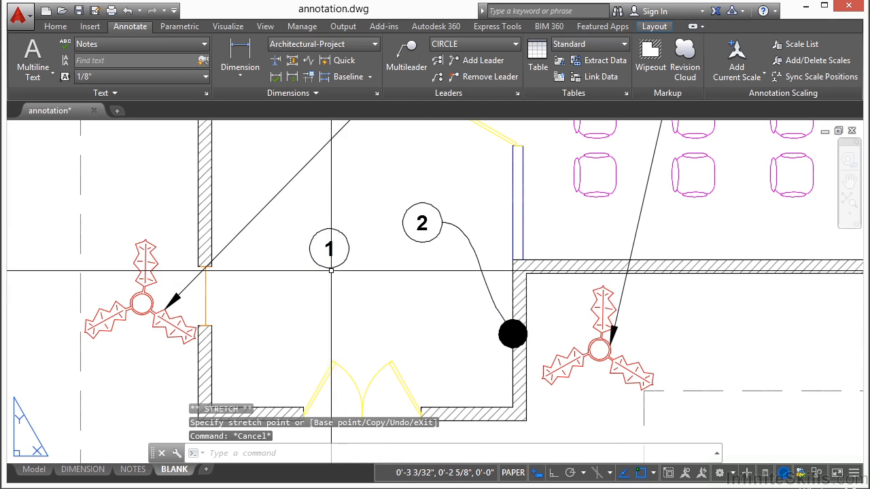
# - Undo the accidental viewport activation and the stretch of the number 2 tag
pyautogui.click(349, 236)
pyautogui.doubleClick(322, 207)
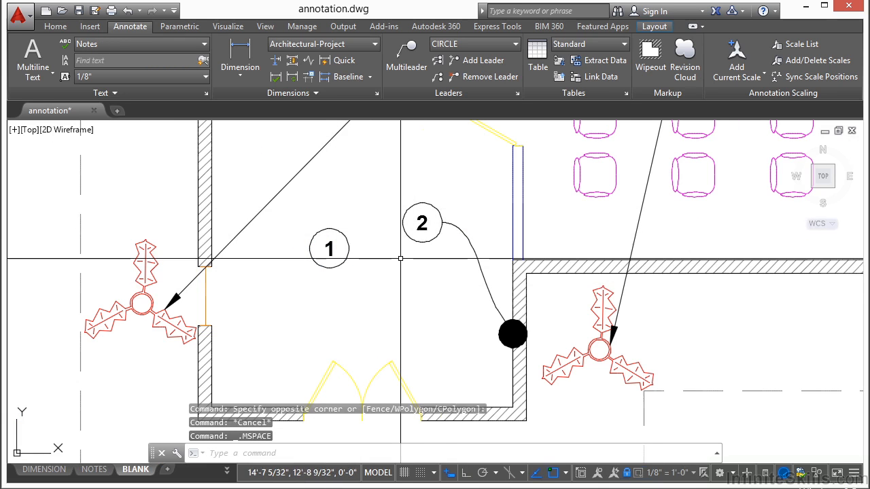
pyautogui.hotkey('ctrl', 'z')
pyautogui.hotkey('ctrl', 'z')
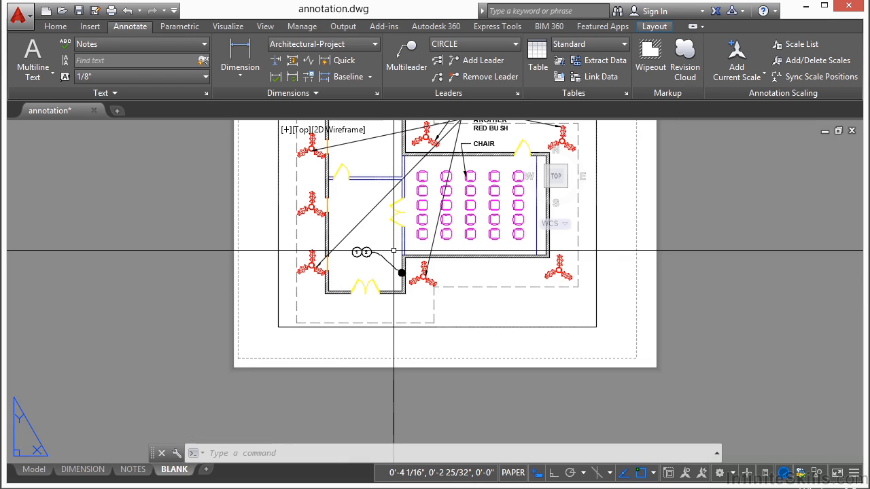
pyautogui.hotkey('ctrl', 'z')
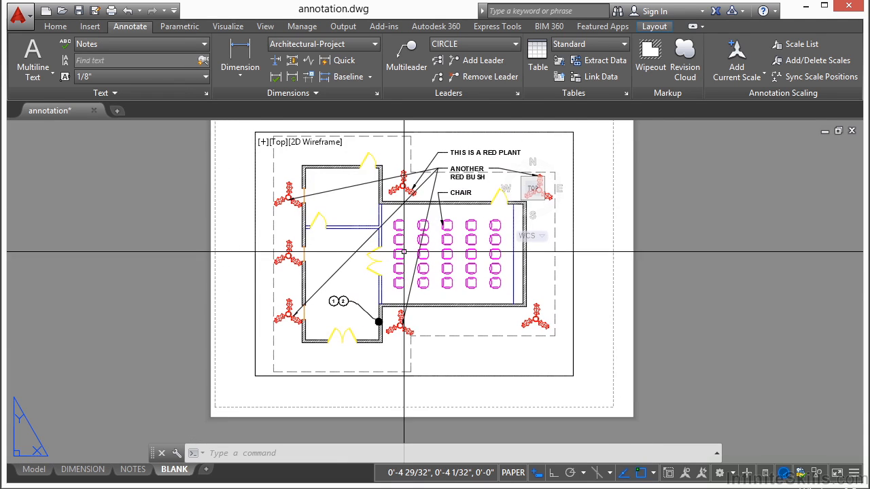